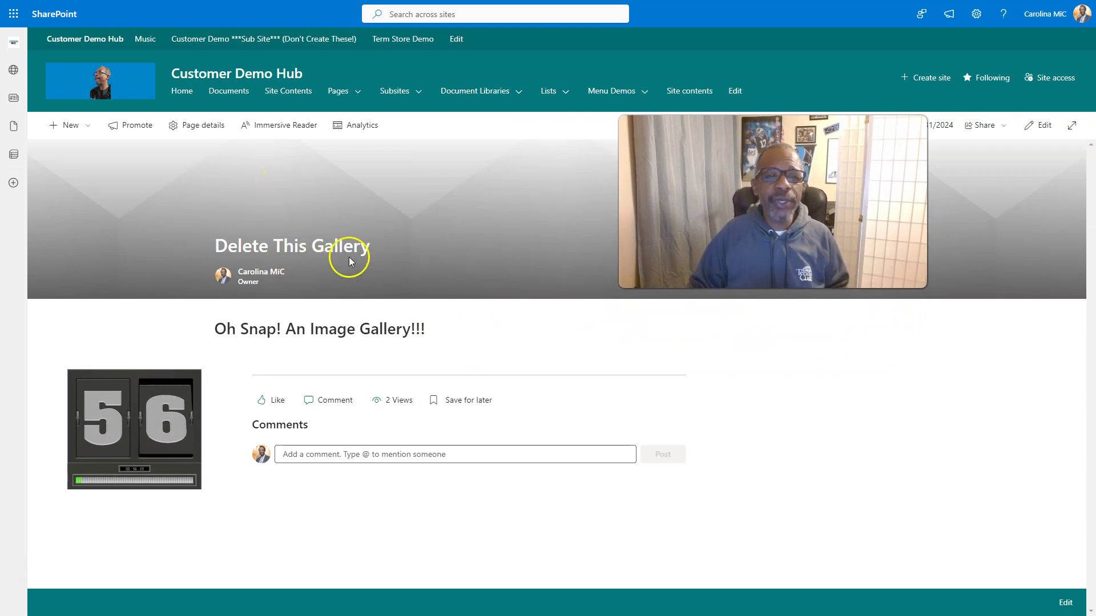
Insert an Image gallery web part into the section below the heading.
left_click(1040, 125)
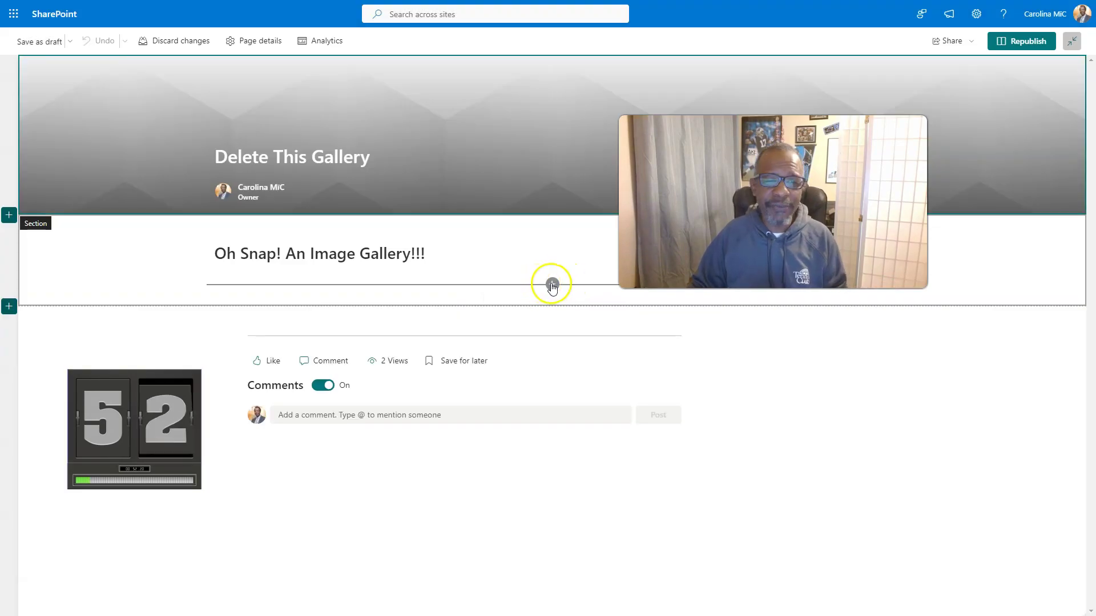
left_click(550, 284)
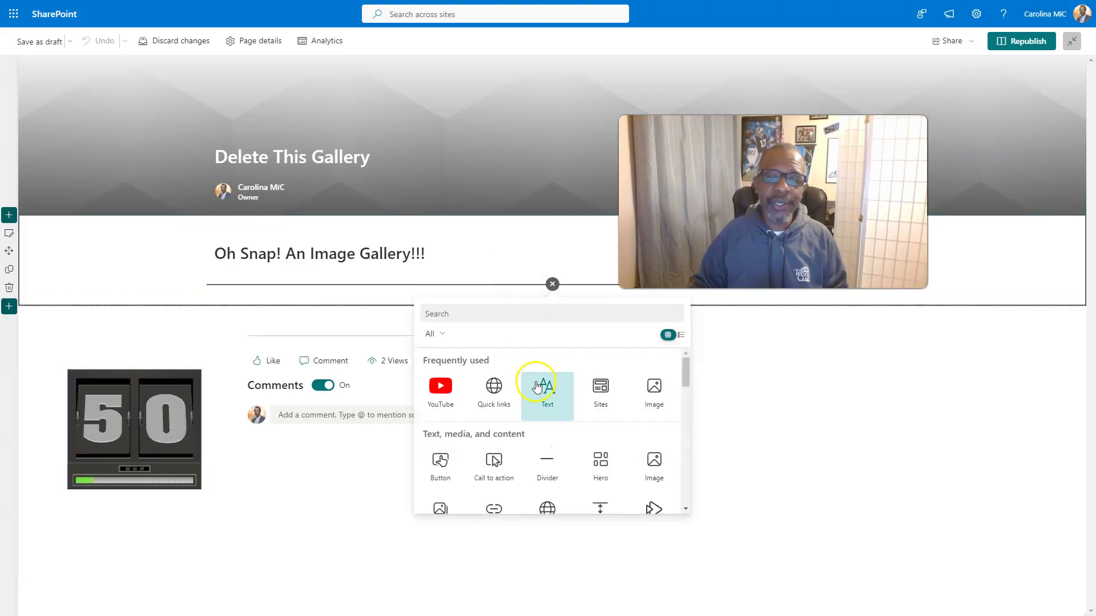
scroll(489, 421, "down", 3)
left_click(436, 437)
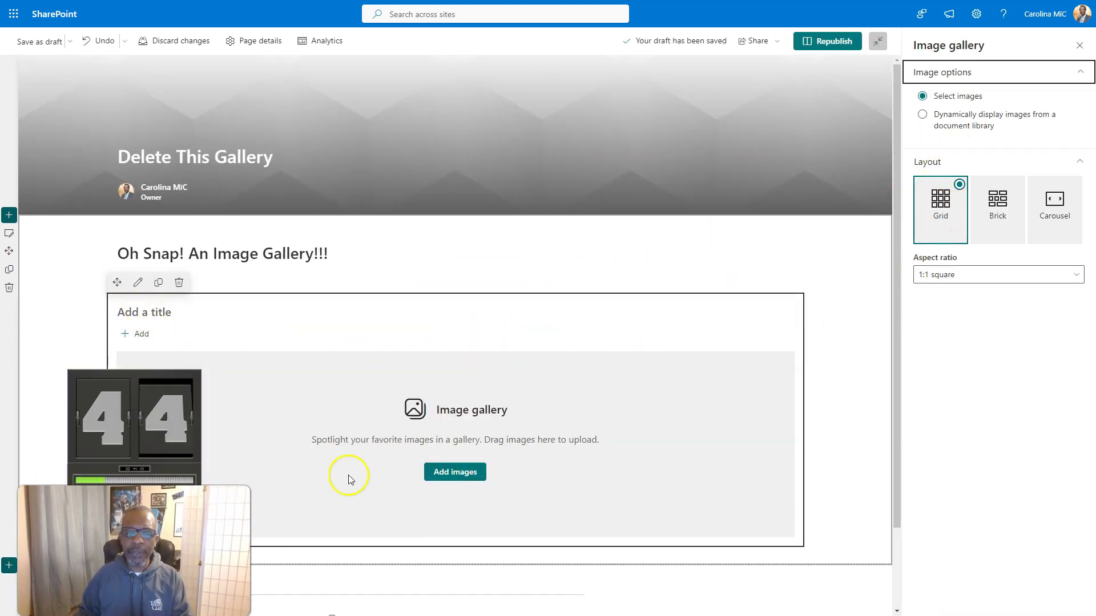
Fill the gallery with all six photos from Site Assets > Photos and republish the page.
left_click(469, 471)
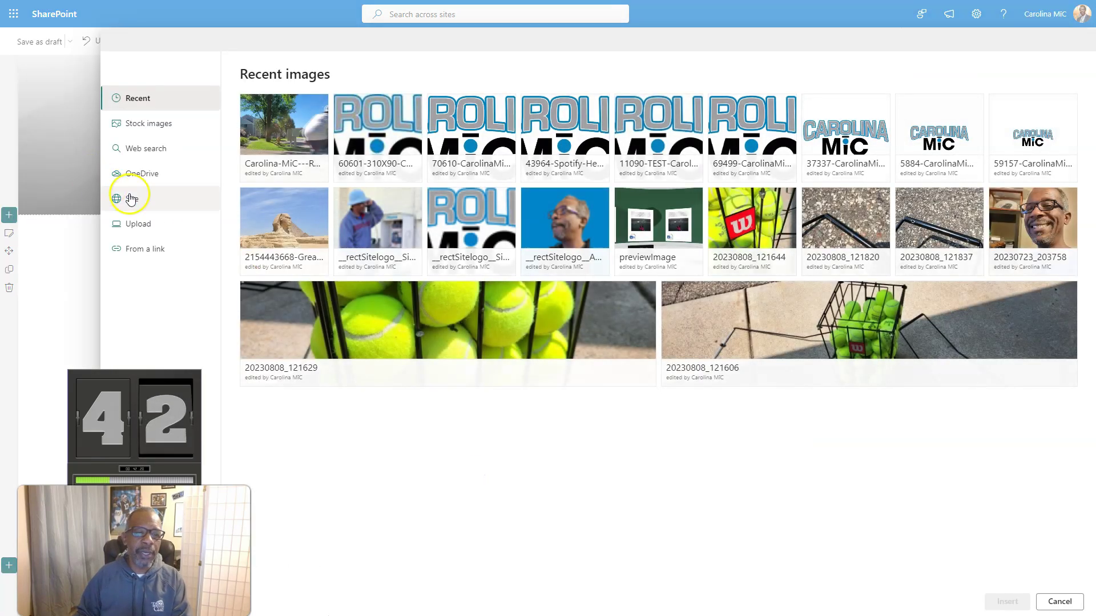
left_click(129, 198)
left_click(385, 209)
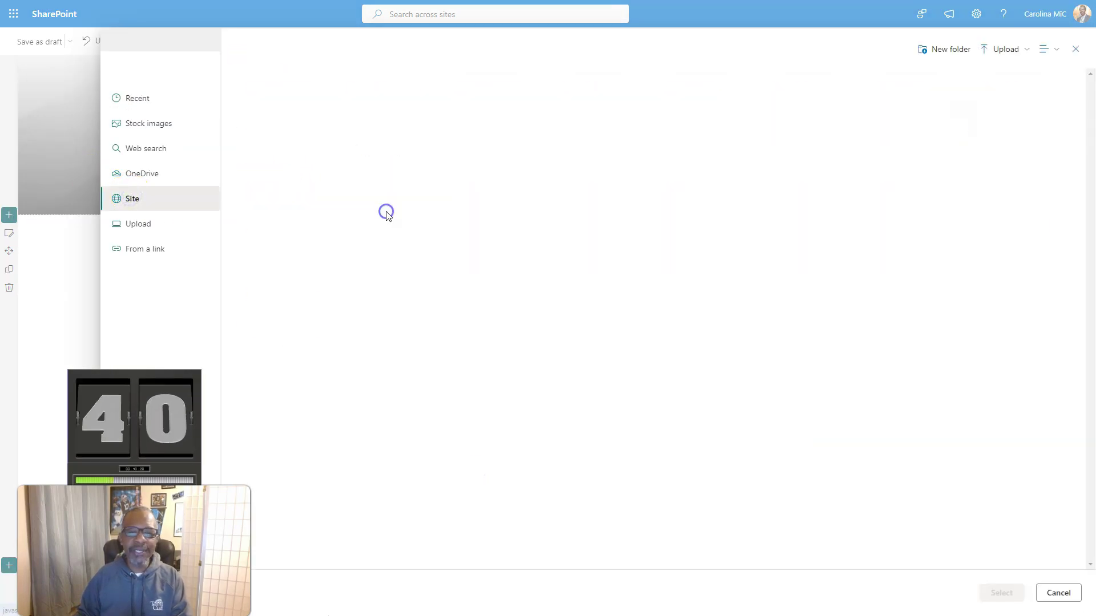
left_click(484, 121)
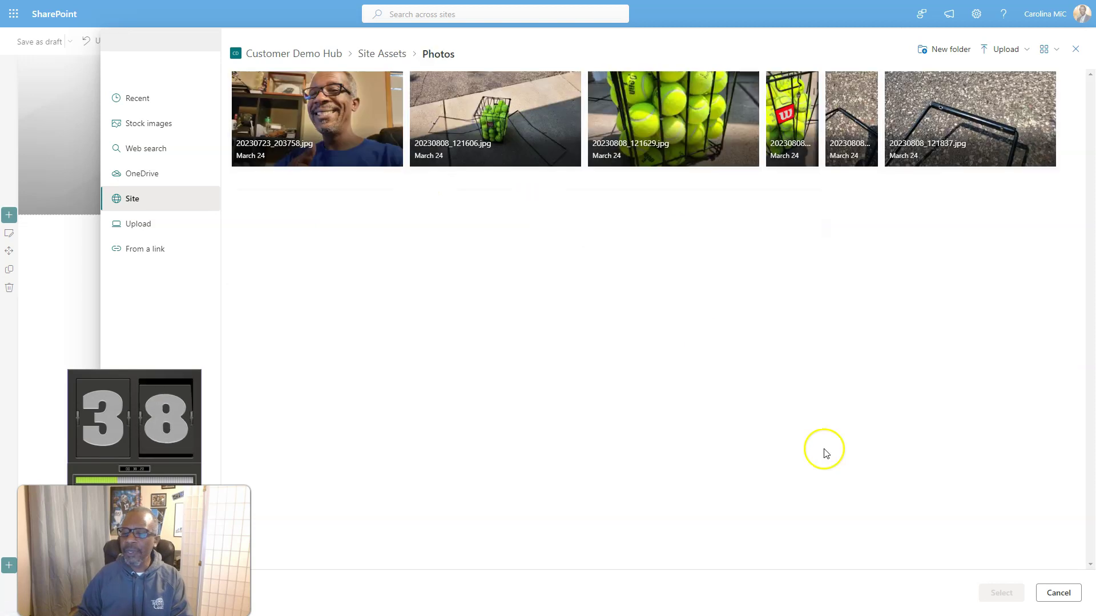
left_click_drag(995, 186, 221, 85)
left_click(996, 596)
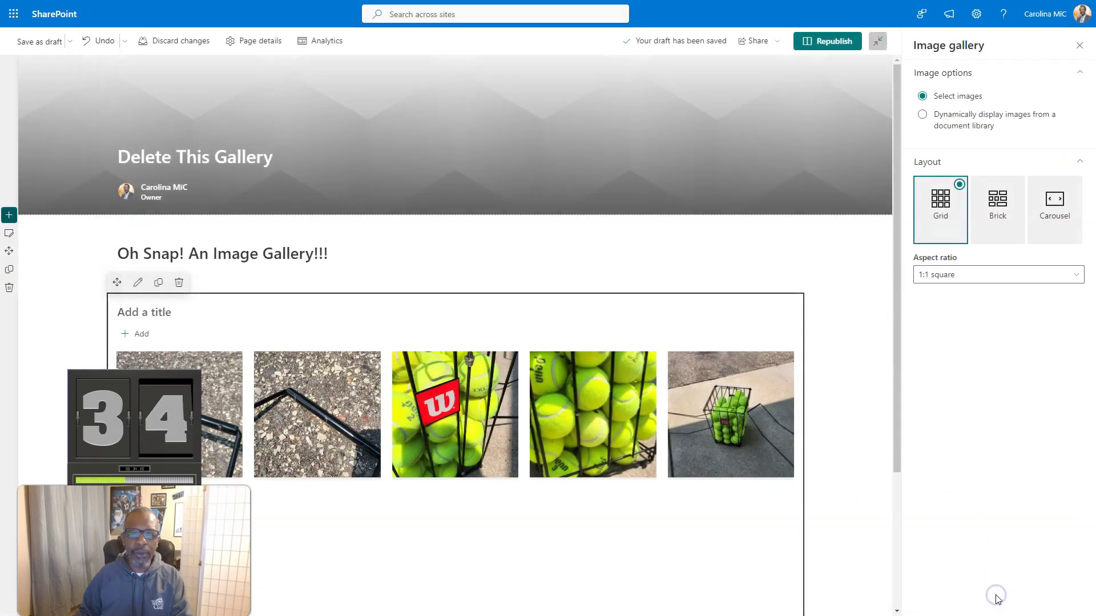
left_click(829, 43)
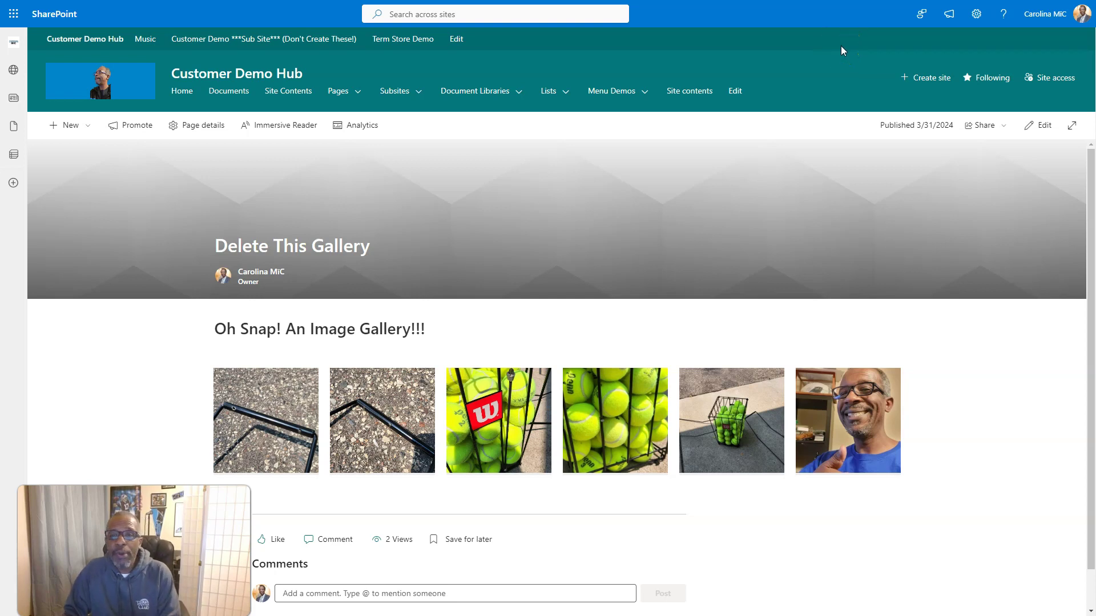
Review the published page, where the gallery shows five photos in row one and one below.
left_click(636, 121)
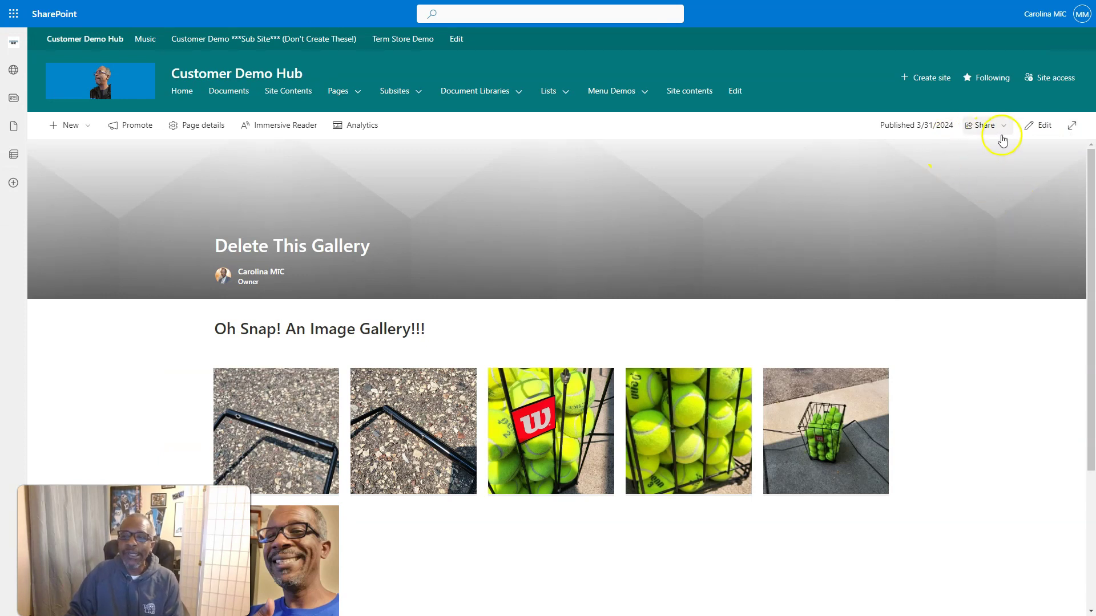
Delete the existing six-photo image gallery from the page.
left_click(1033, 131)
left_click(473, 399)
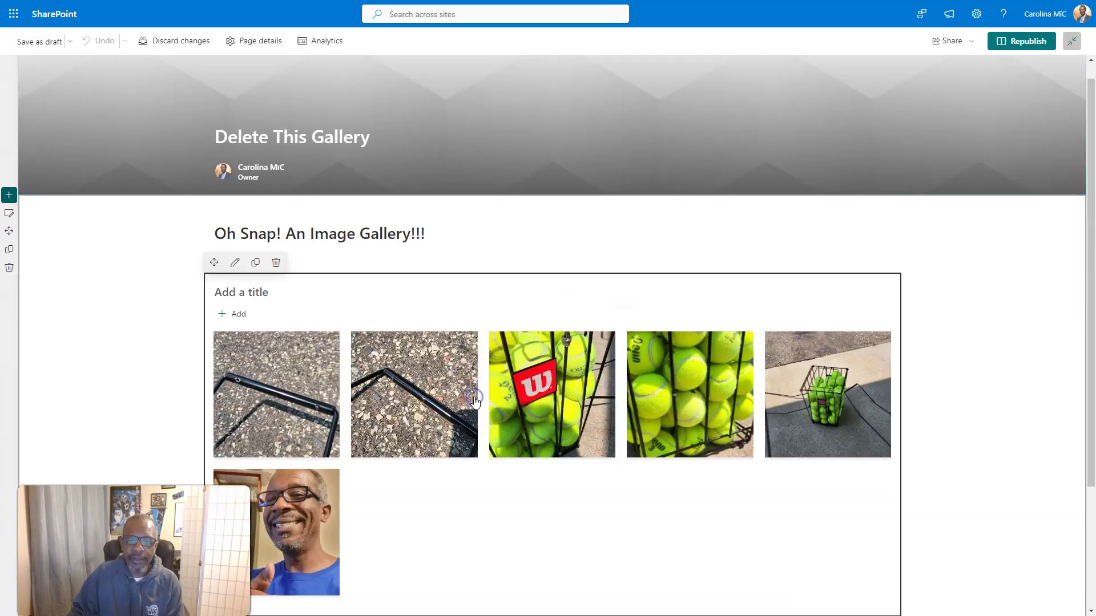
left_click(278, 263)
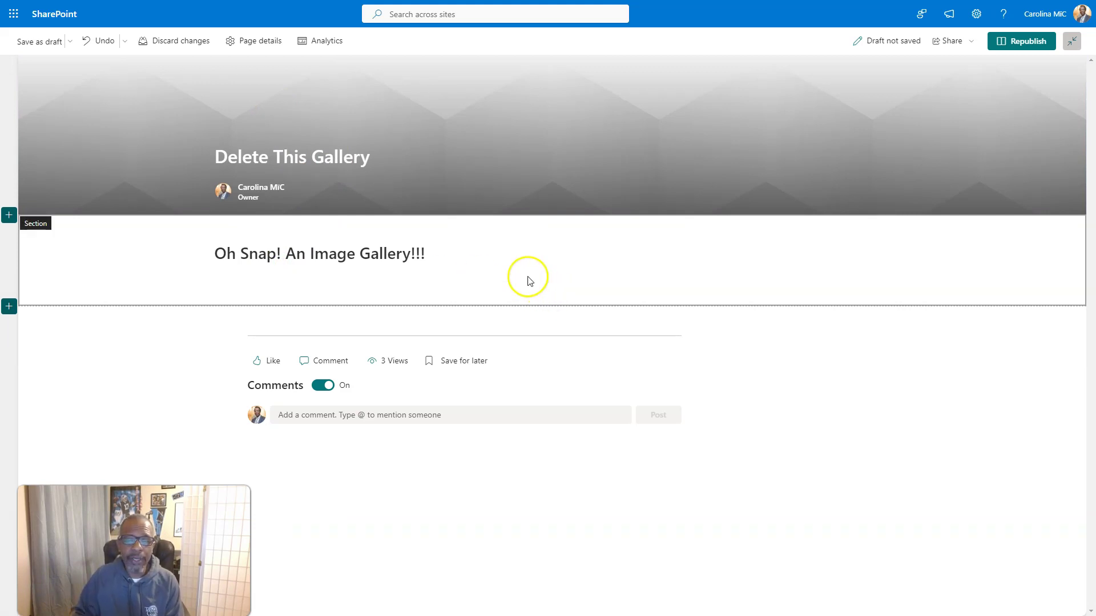
Insert a new, empty Image gallery web part below the heading by searching 'image'.
mouse_move(541, 290)
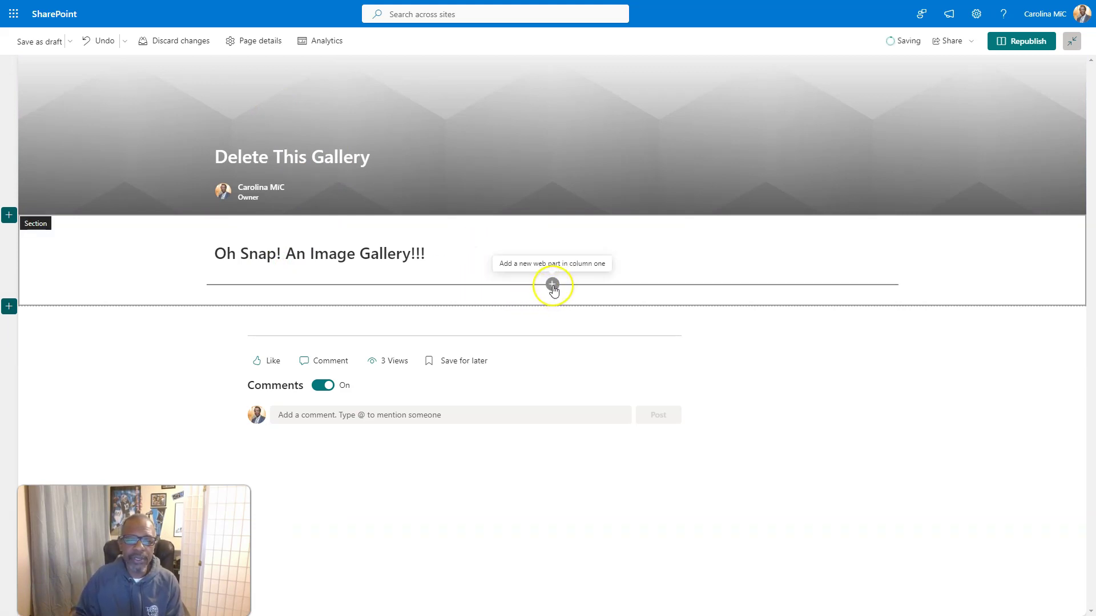
left_click(553, 286)
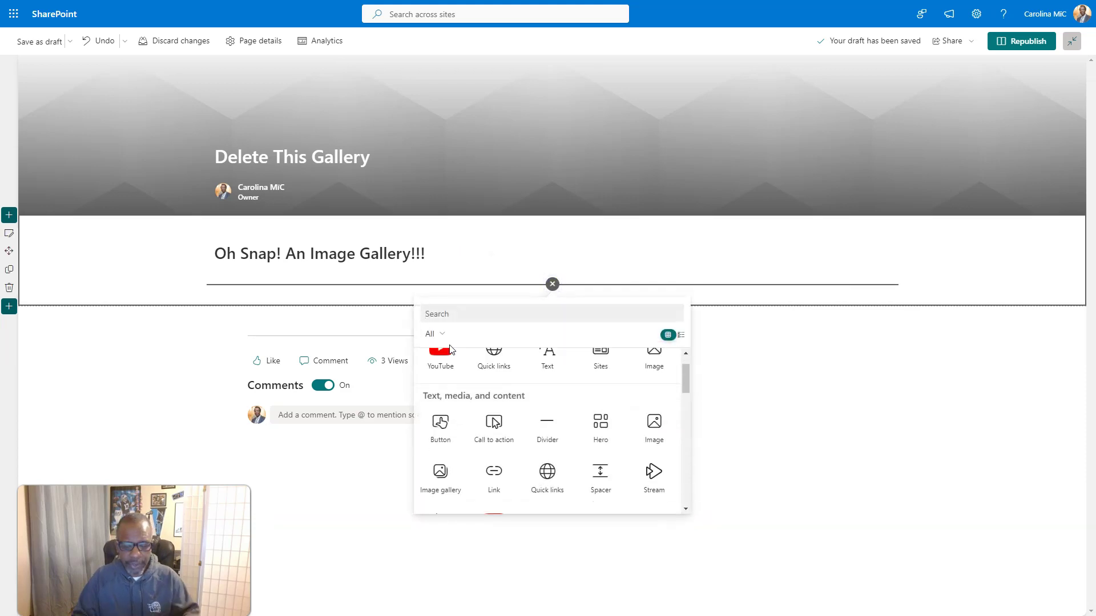
type("image")
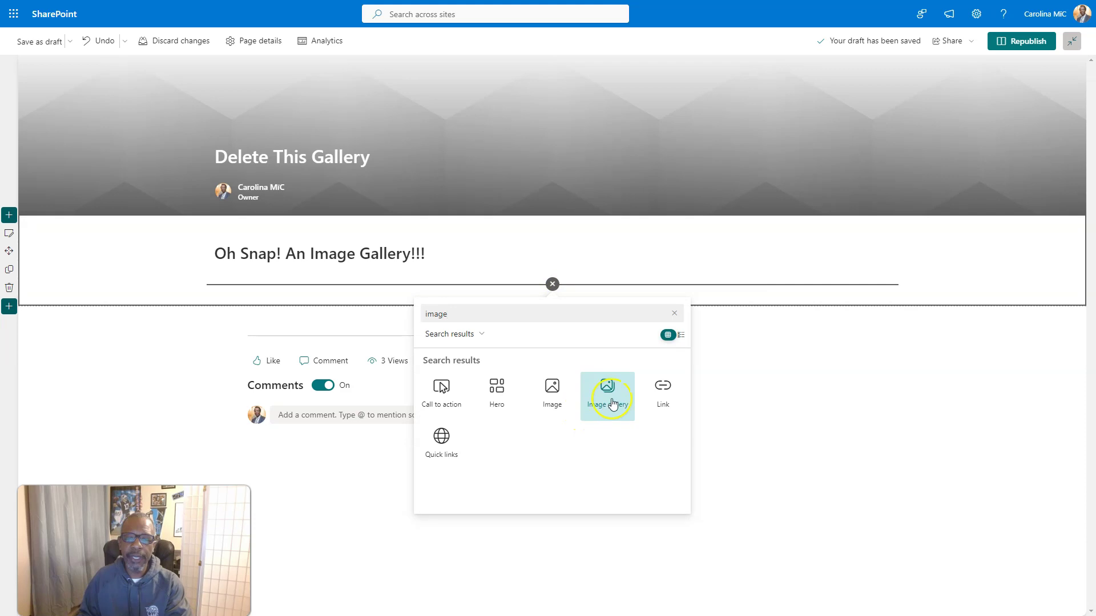
left_click(610, 399)
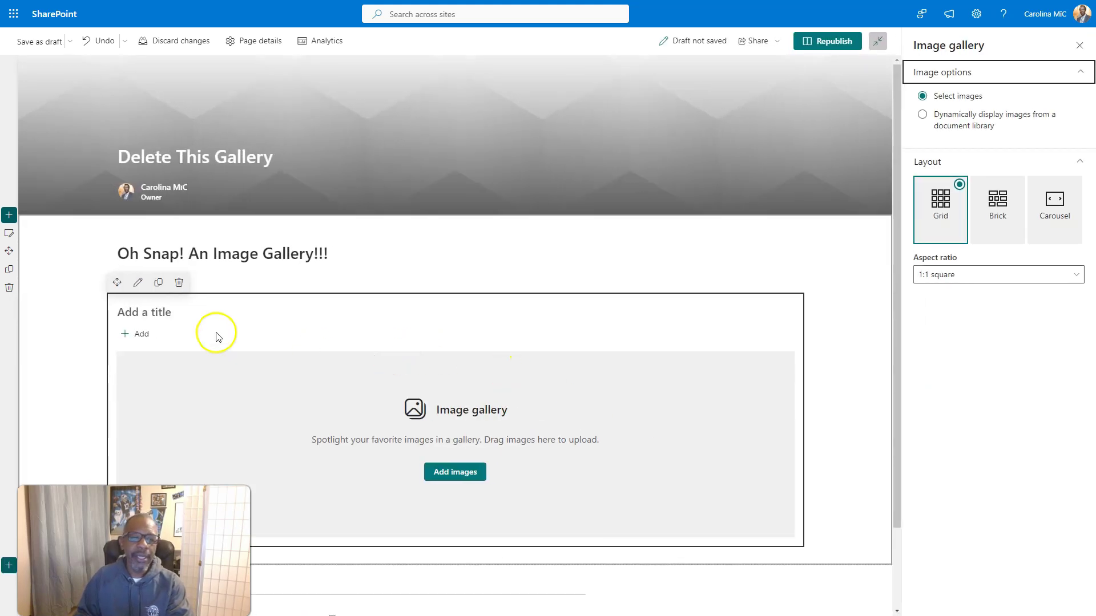
Title the new gallery 'Snappy Title'.
left_click(164, 311)
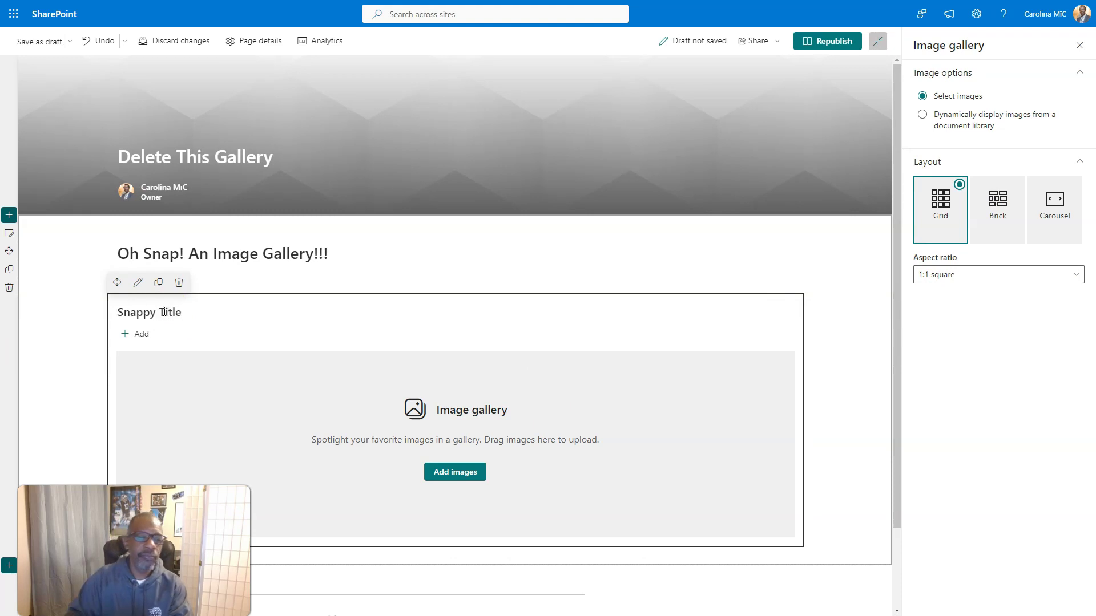
left_click(133, 338)
mouse_move(650, 311)
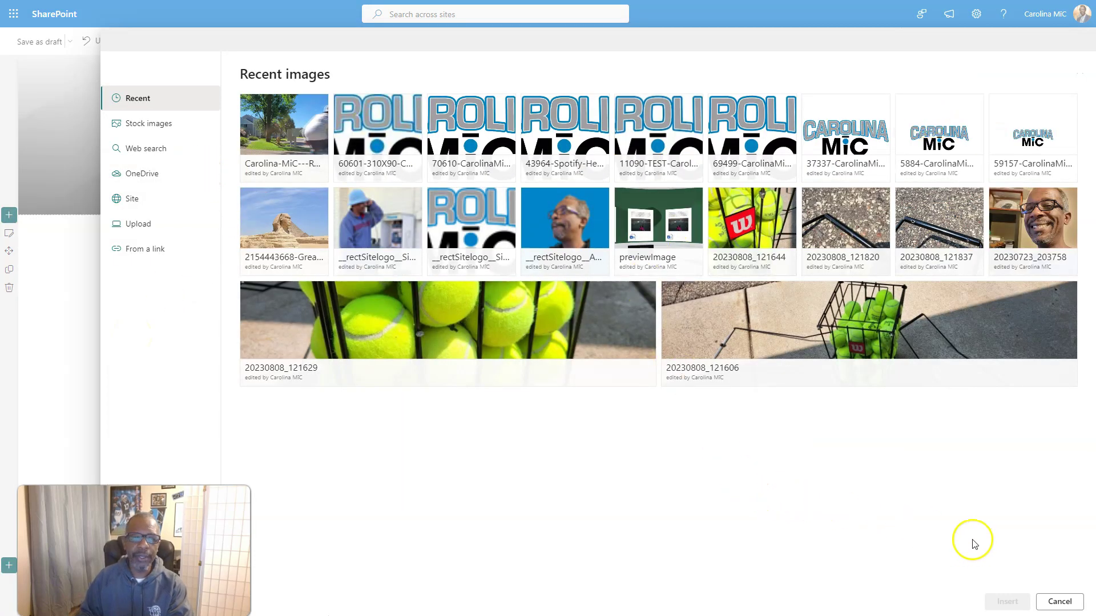
left_click(1060, 602)
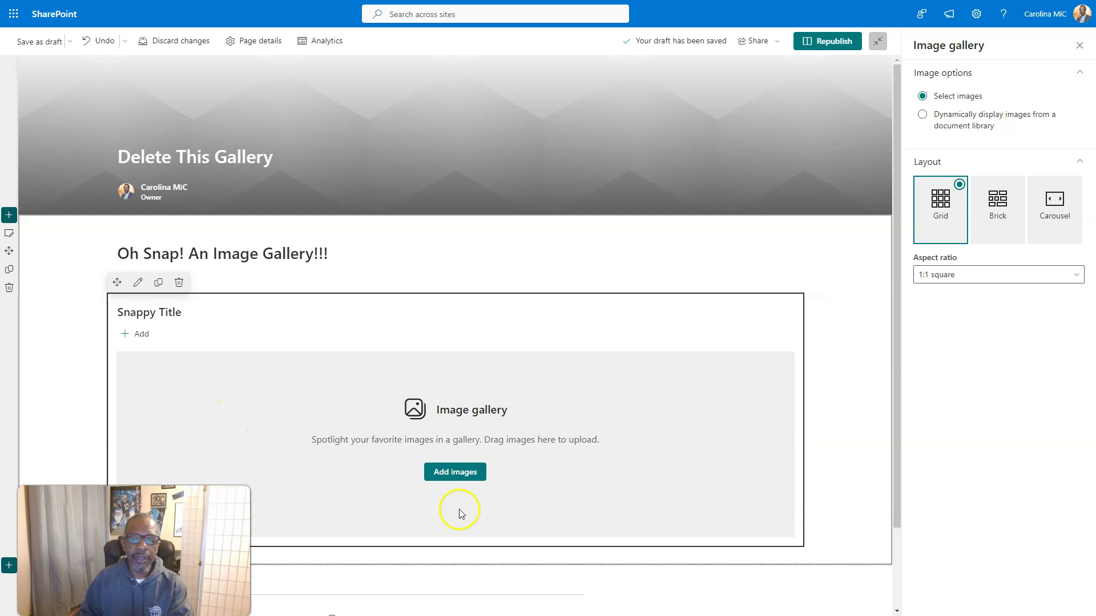
Add all six photos from Site Assets > Photos to the gallery and republish the page.
left_click(437, 472)
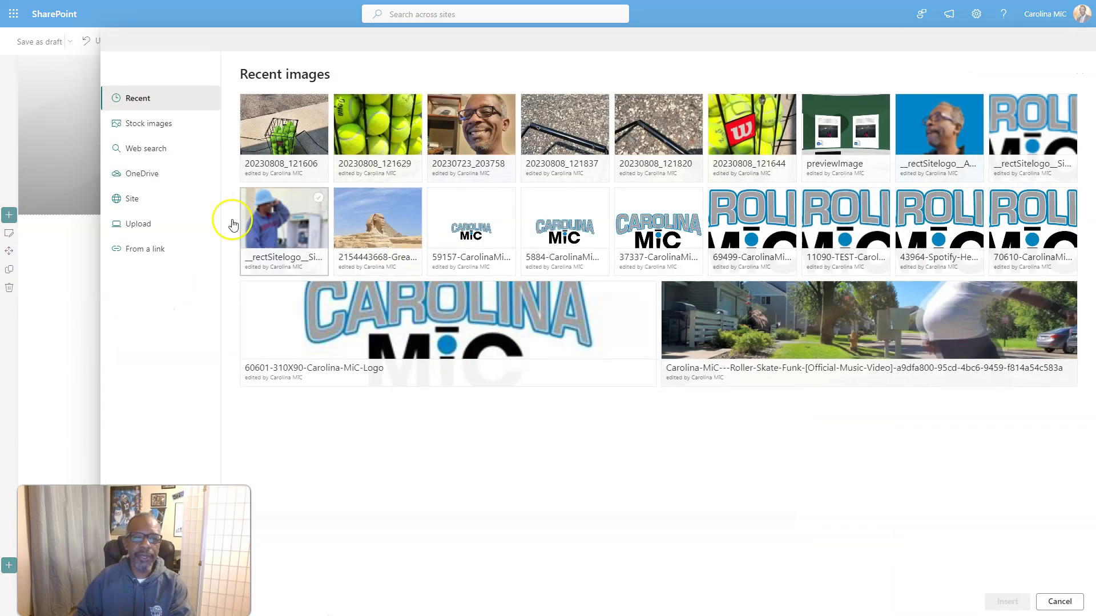
left_click(131, 196)
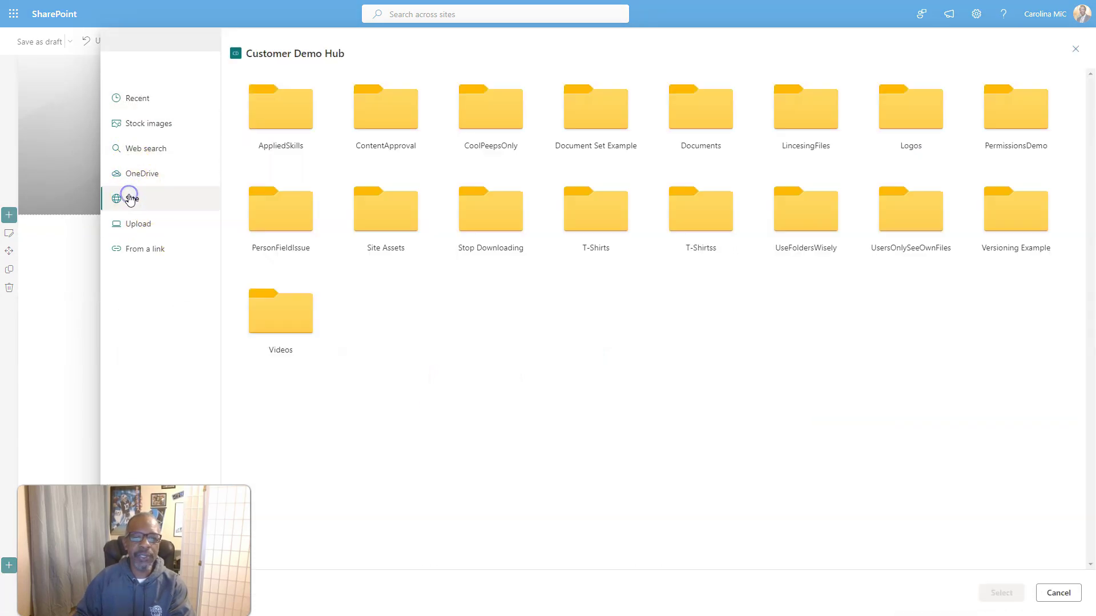
left_click(392, 214)
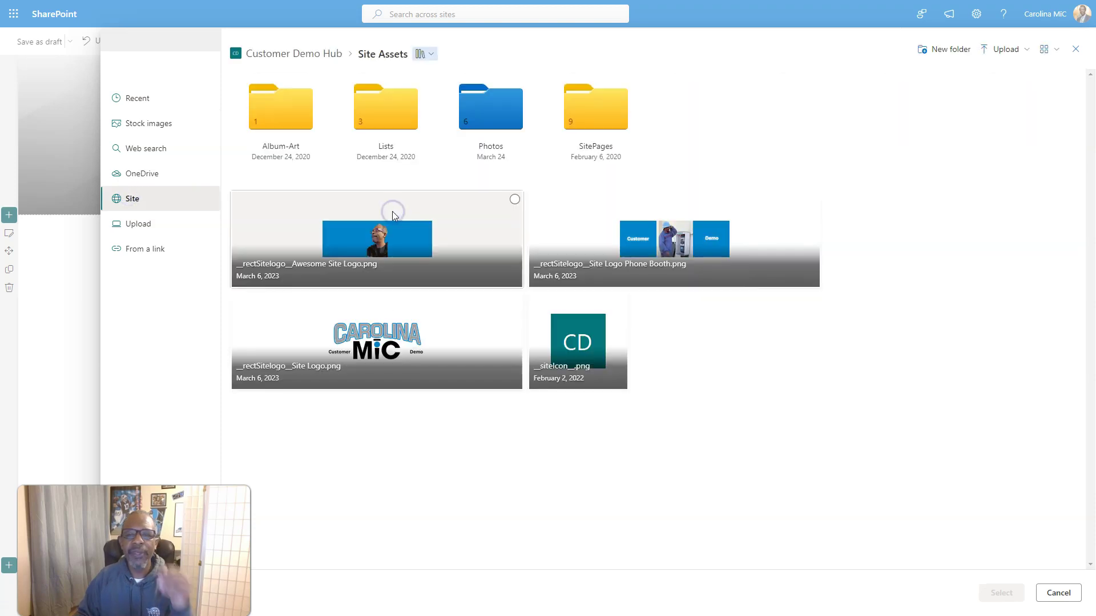
left_click(504, 144)
left_click_drag(1042, 184, 368, 140)
left_click(1001, 594)
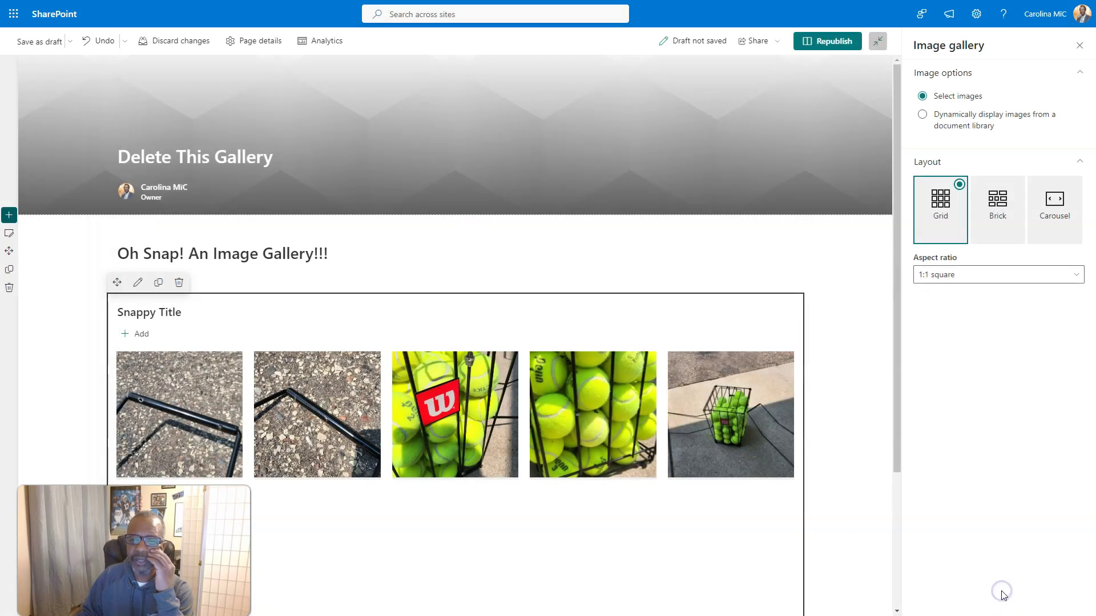
left_click(827, 41)
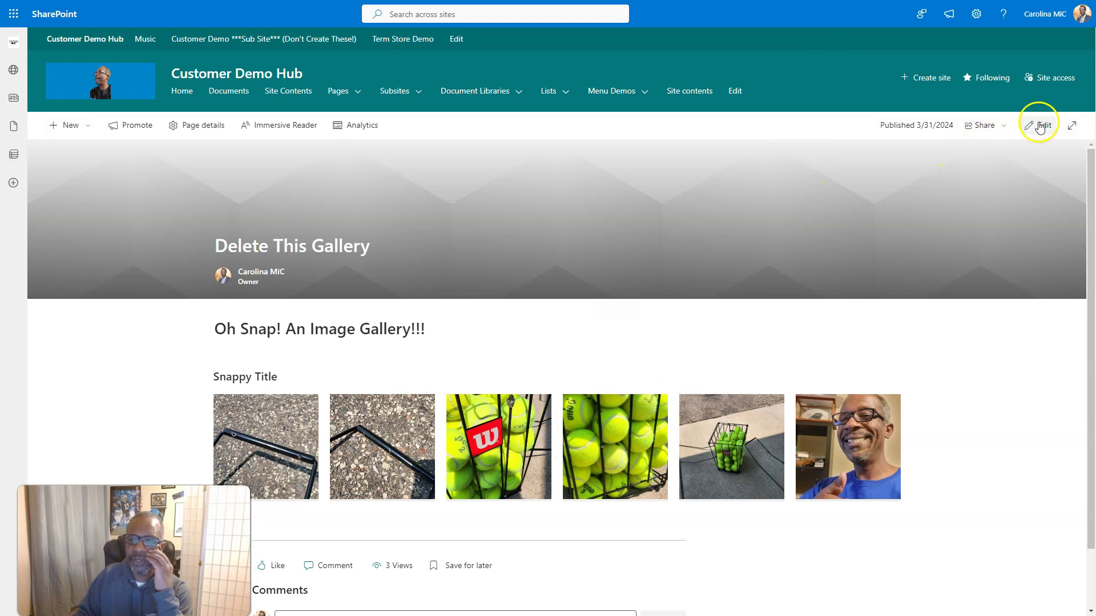
Insert the roller-skate image from Recent images into the Snappy Title gallery.
left_click(1039, 125)
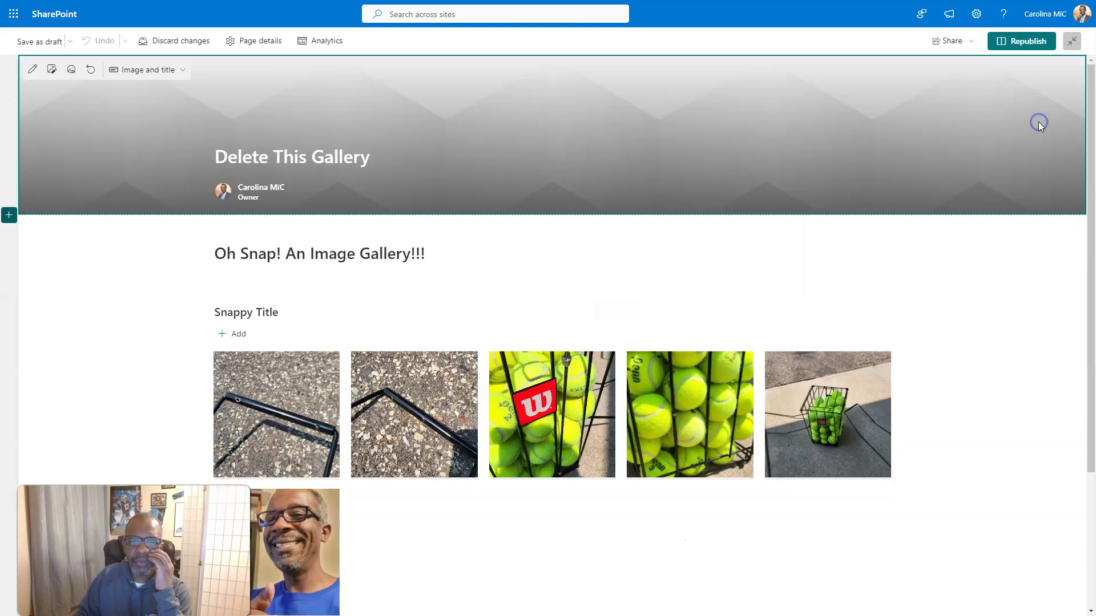
left_click(239, 335)
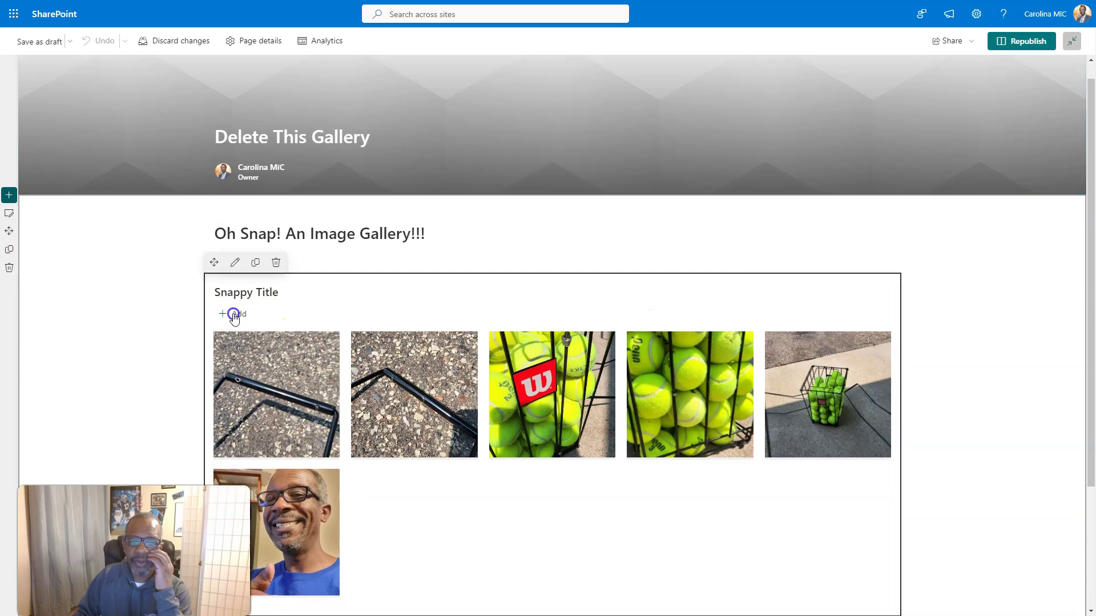
left_click(234, 315)
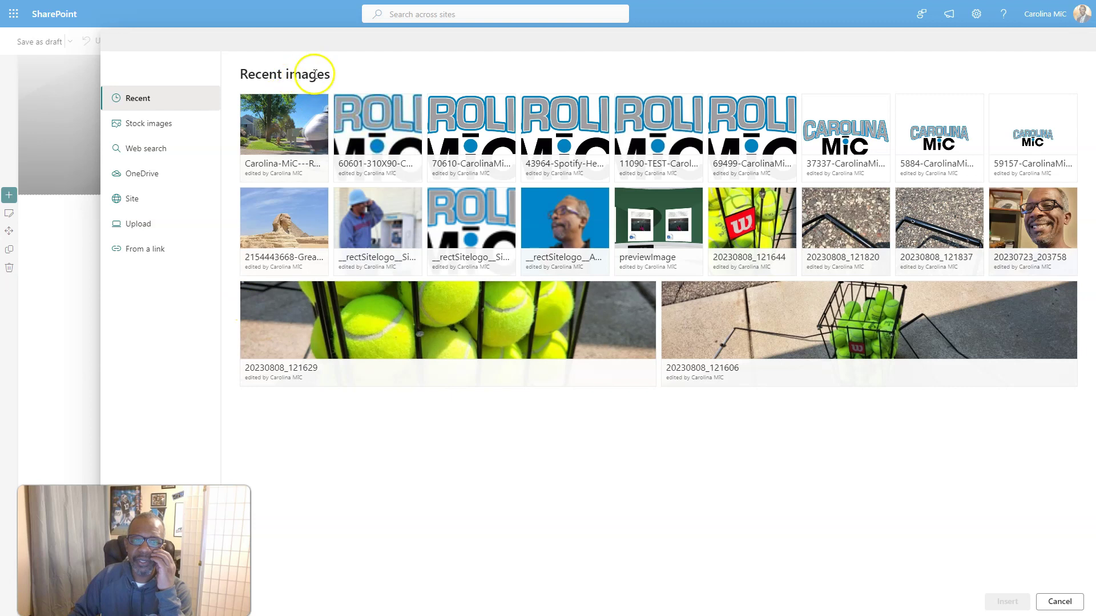
left_click_drag(311, 88, 336, 85)
left_click(318, 104)
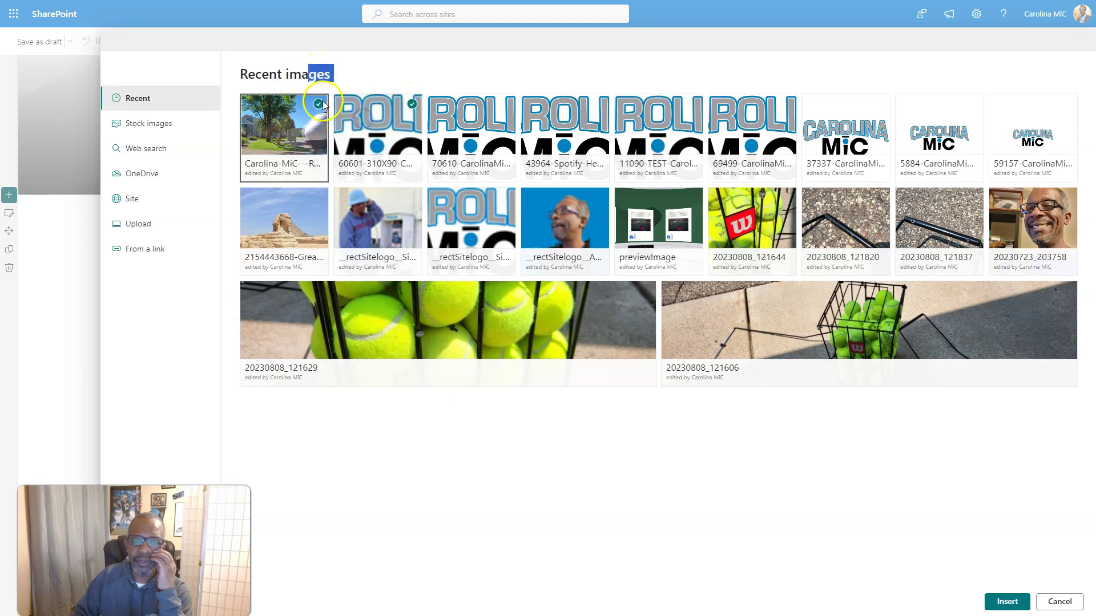
left_click(1005, 601)
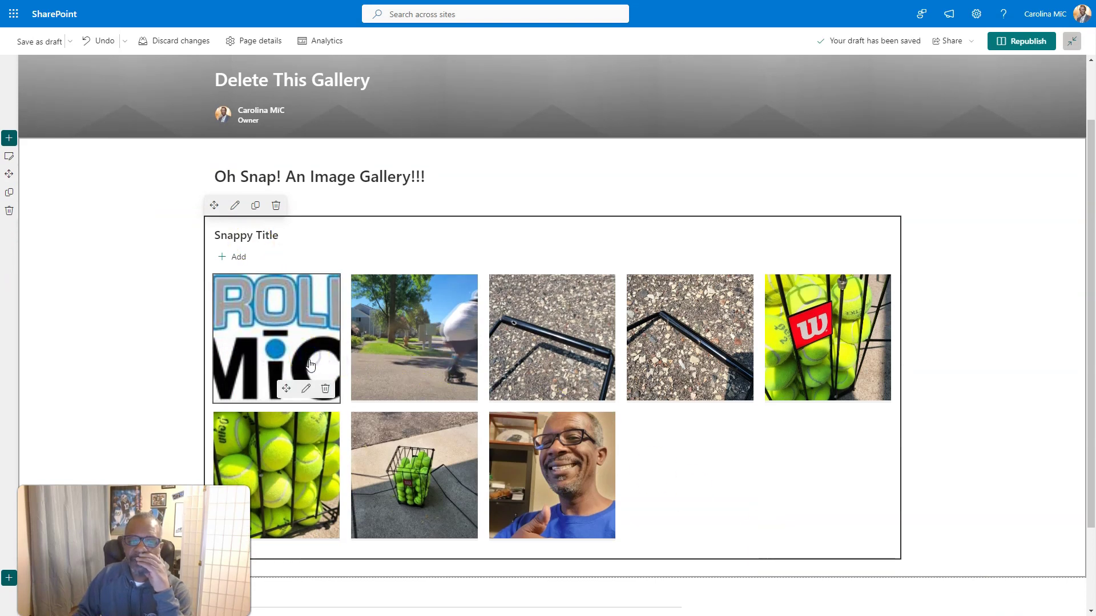
Remove gallery photos until only the tennis balls, ball basket and smiling man remain.
left_click(325, 391)
left_click(326, 390)
left_click(325, 390)
left_click(326, 421)
left_click(325, 420)
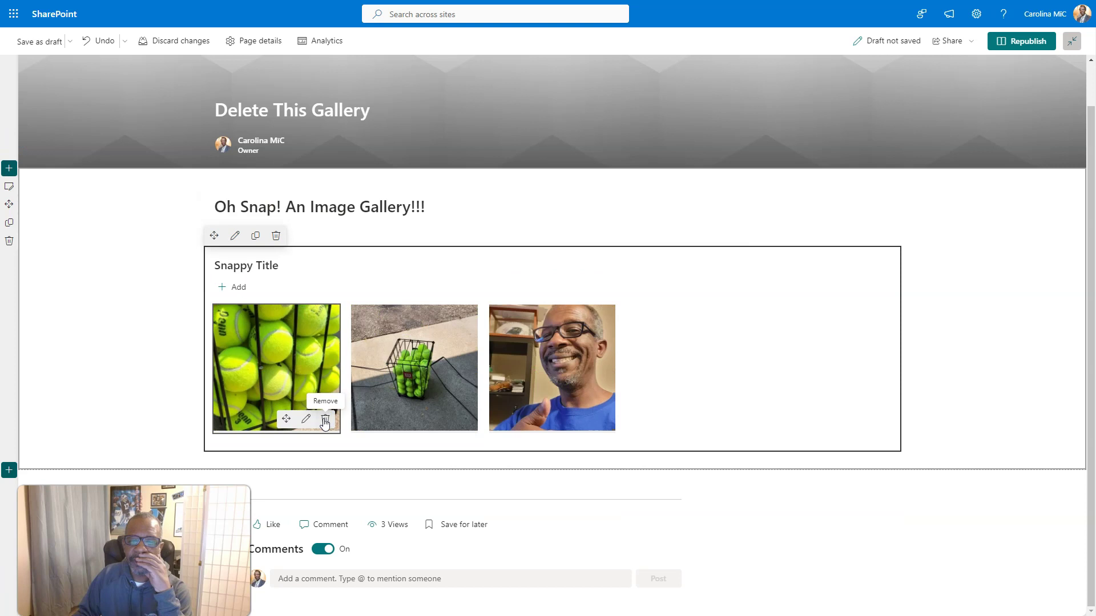
Add the six Site Assets > Photos images back, bringing the gallery to nine photos.
left_click(239, 288)
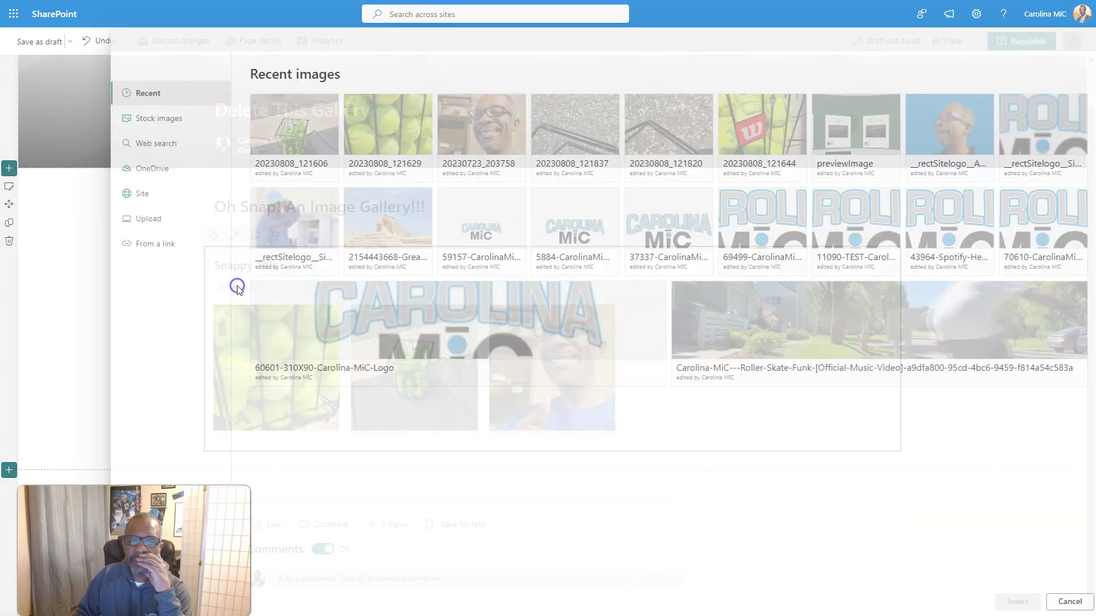
left_click(133, 199)
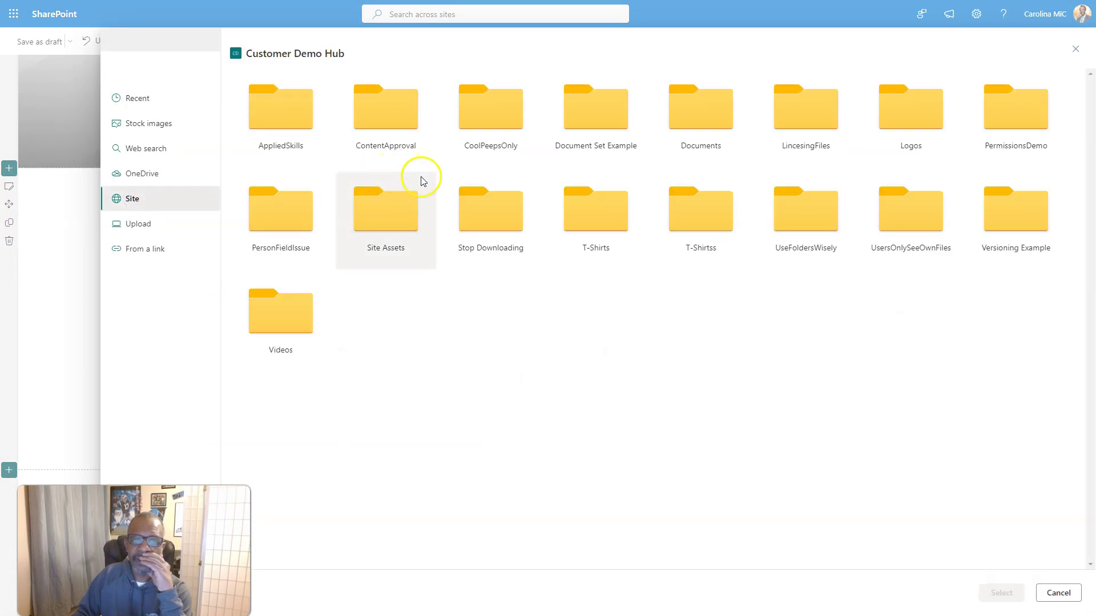
left_click(379, 207)
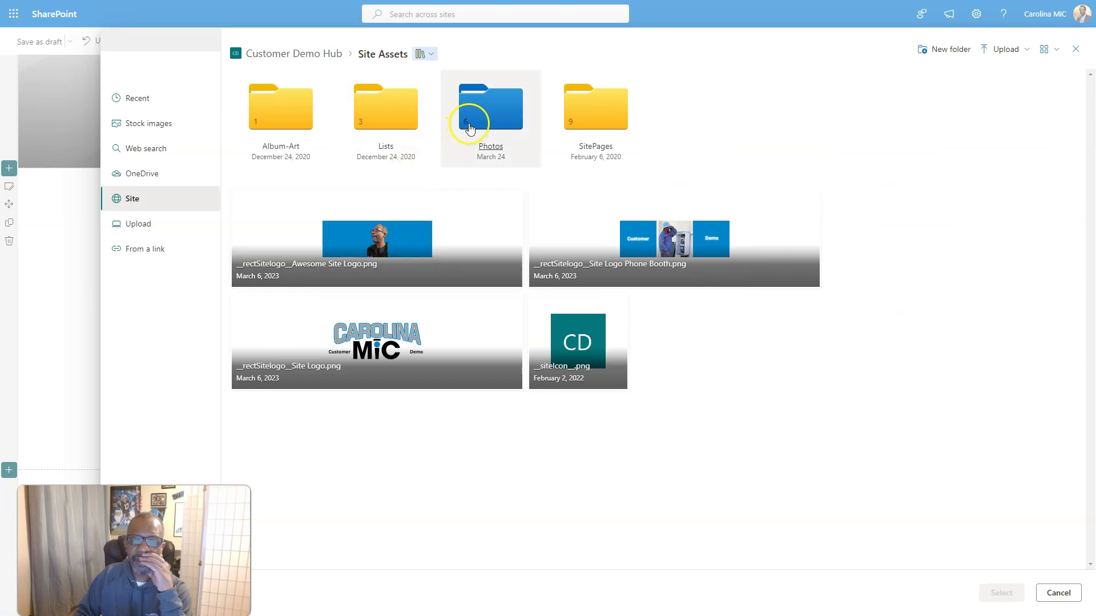
left_click(469, 129)
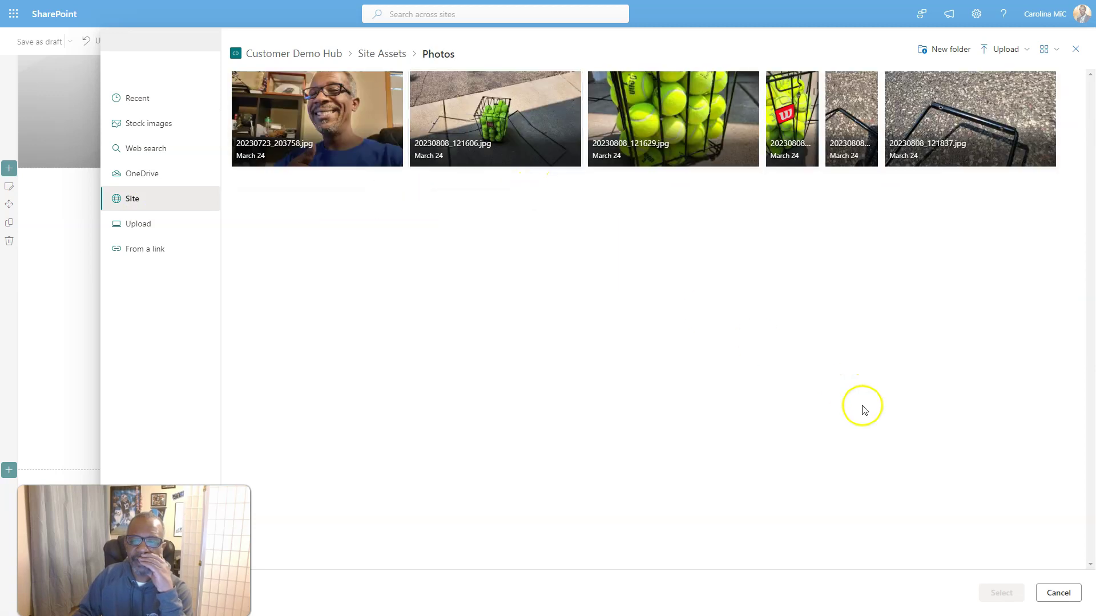
left_click_drag(276, 188, 949, 140)
left_click(1000, 593)
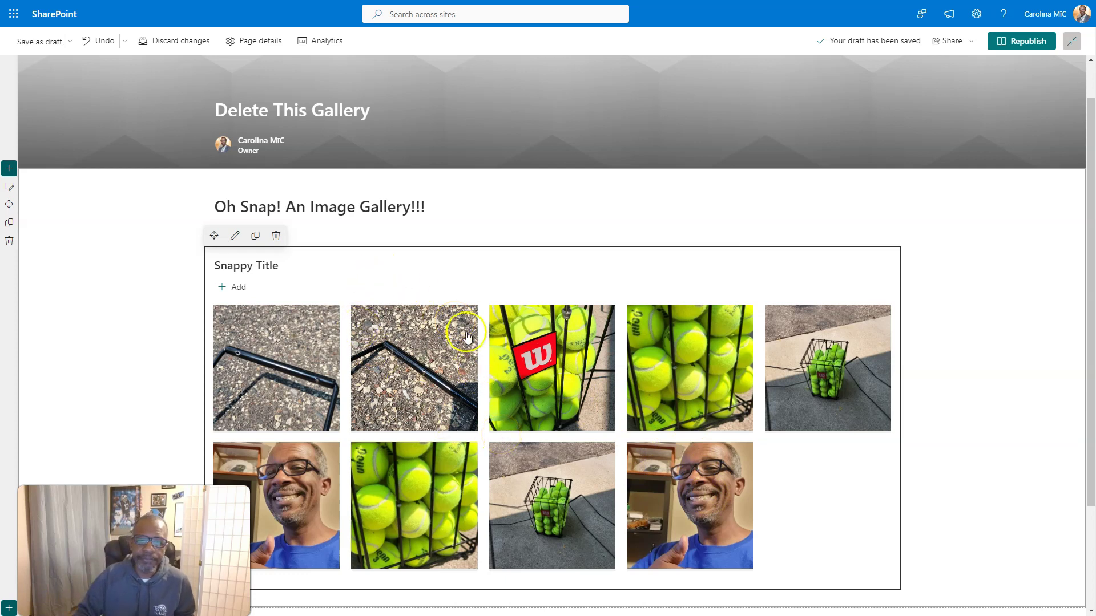
Drag the photos so the Wilson ball is second and both smiling-man photos start row two.
left_click(236, 236)
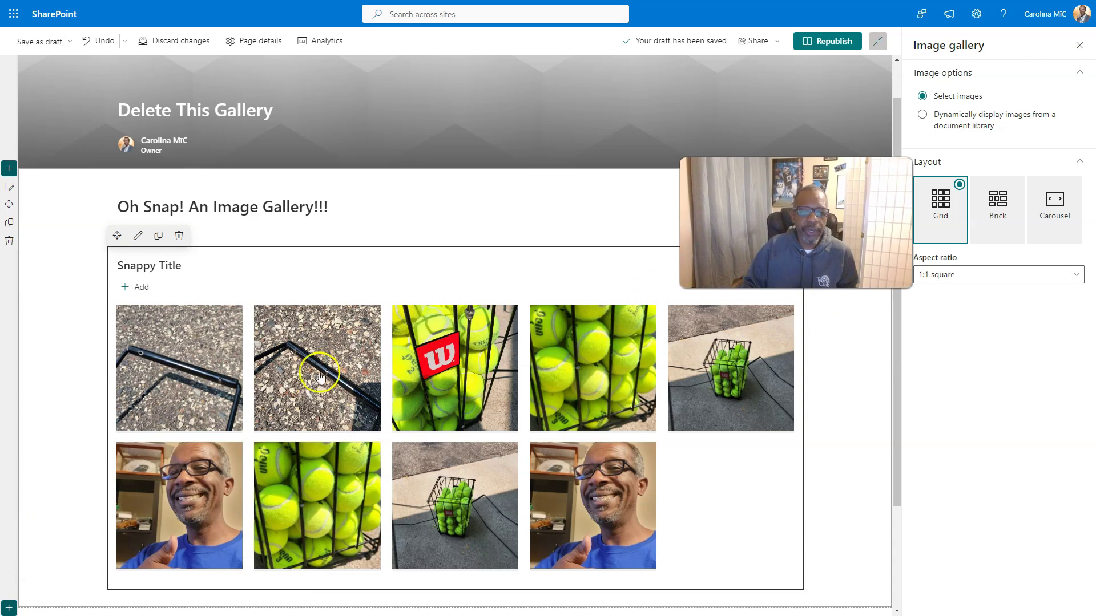
left_click_drag(229, 382, 479, 389)
left_click_drag(537, 484, 361, 508)
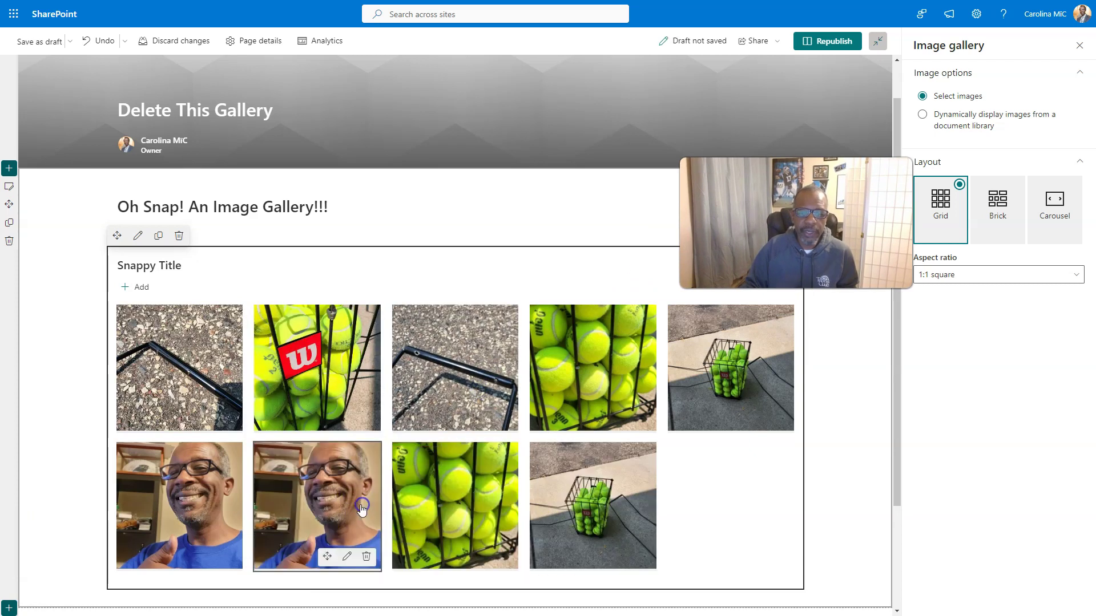
Give the second smiling-man photo title 'Hey There', caption 'Test' and alt text 'Smiling man'.
left_click(347, 556)
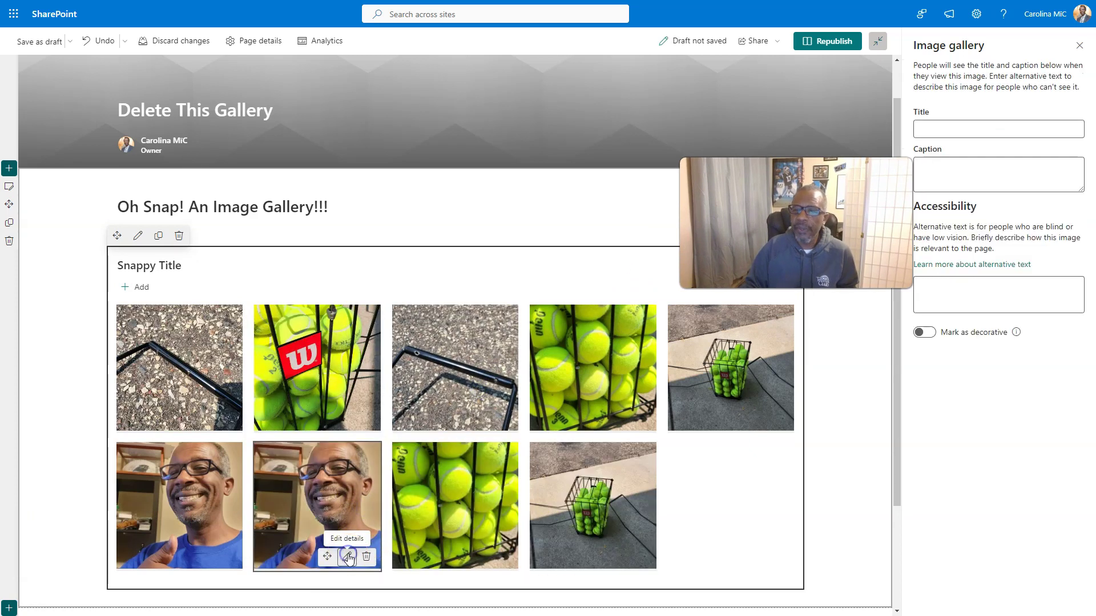
left_click(943, 125)
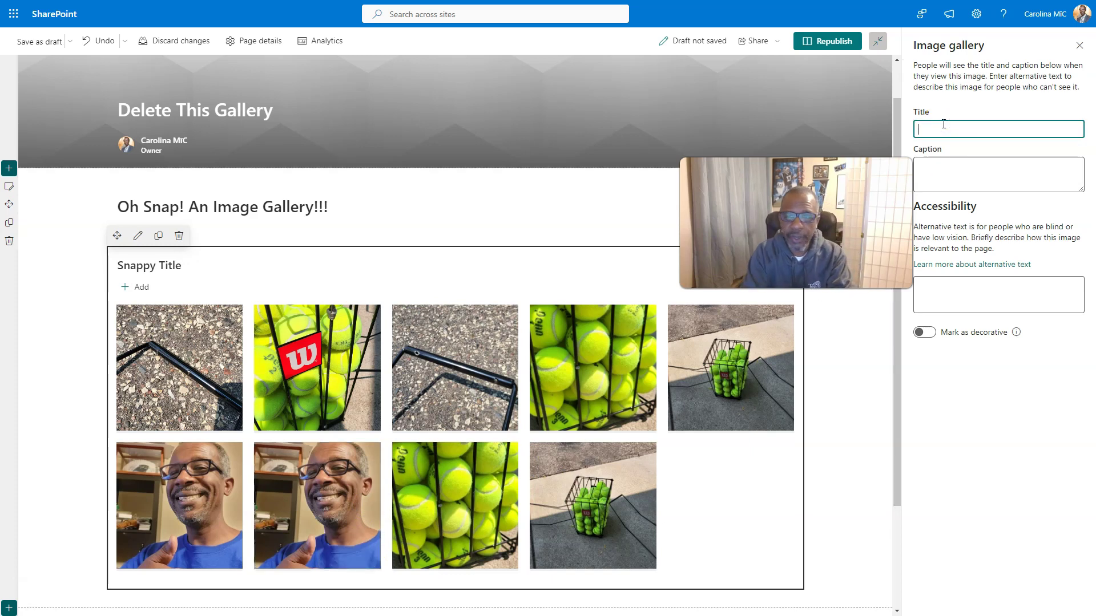
type("There")
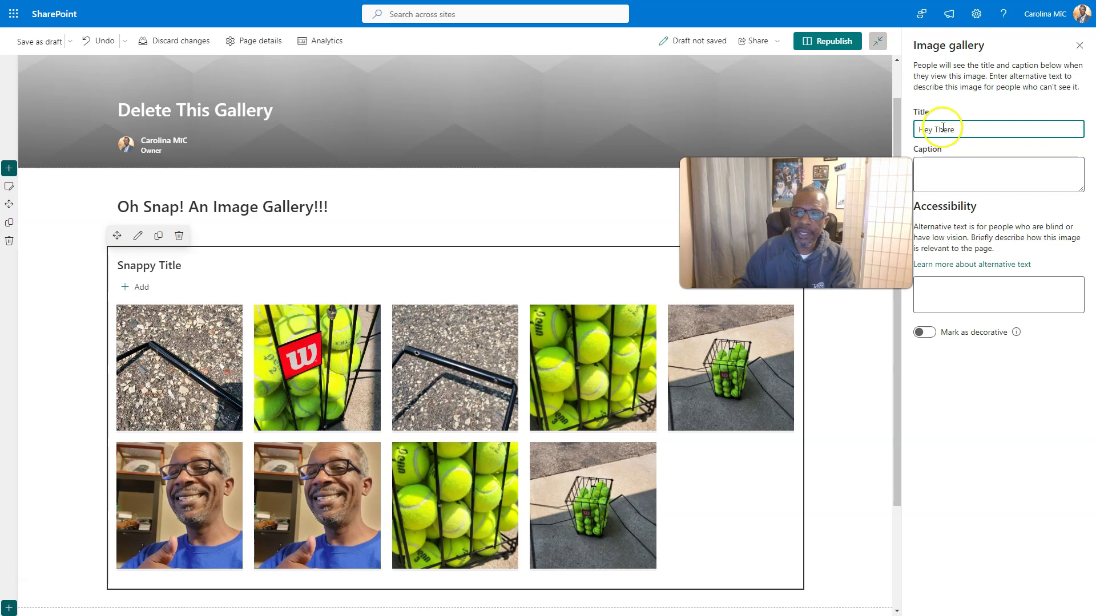
left_click(930, 164)
type("Tes")
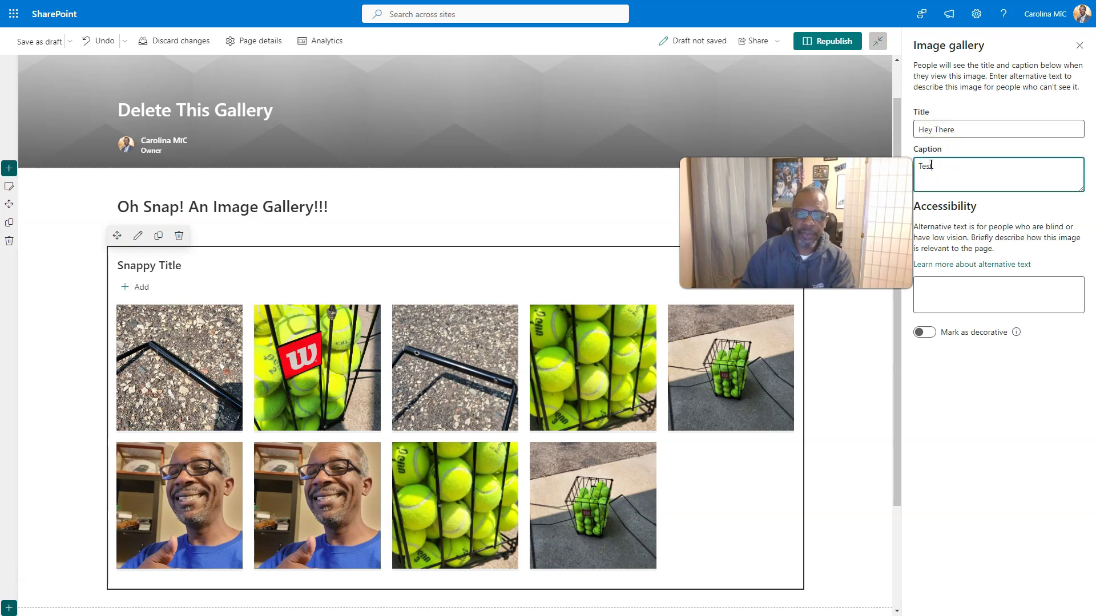
type("t")
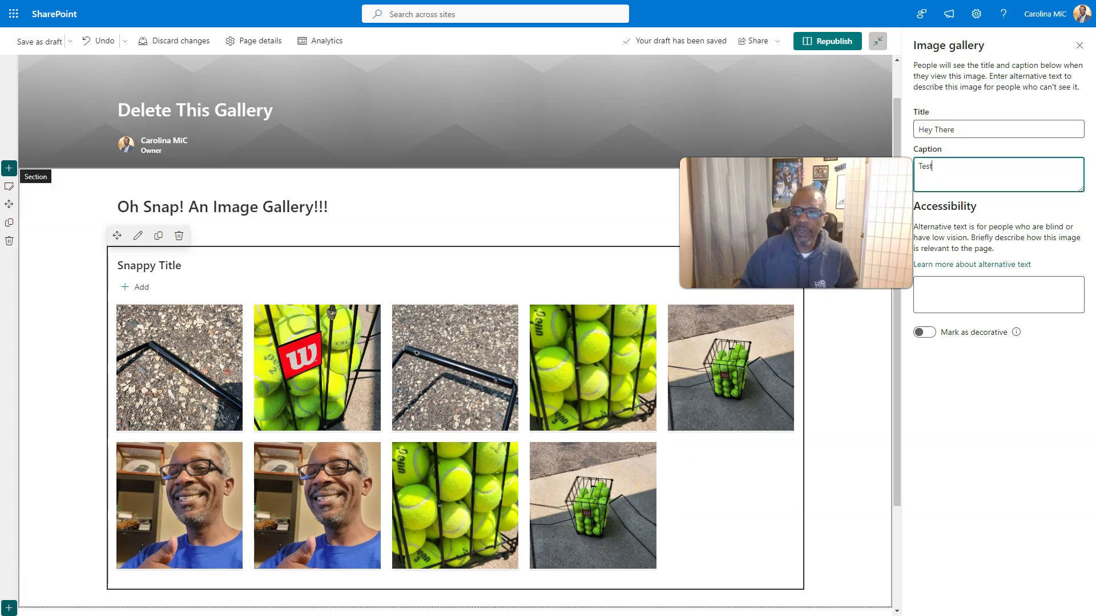
left_click(928, 289)
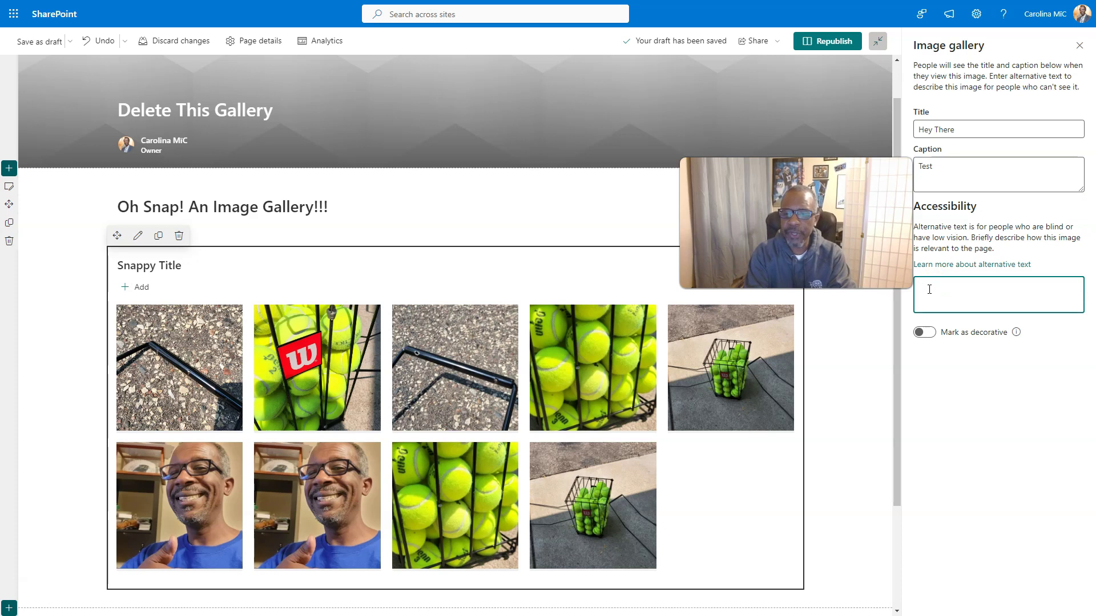
type("Smiling man")
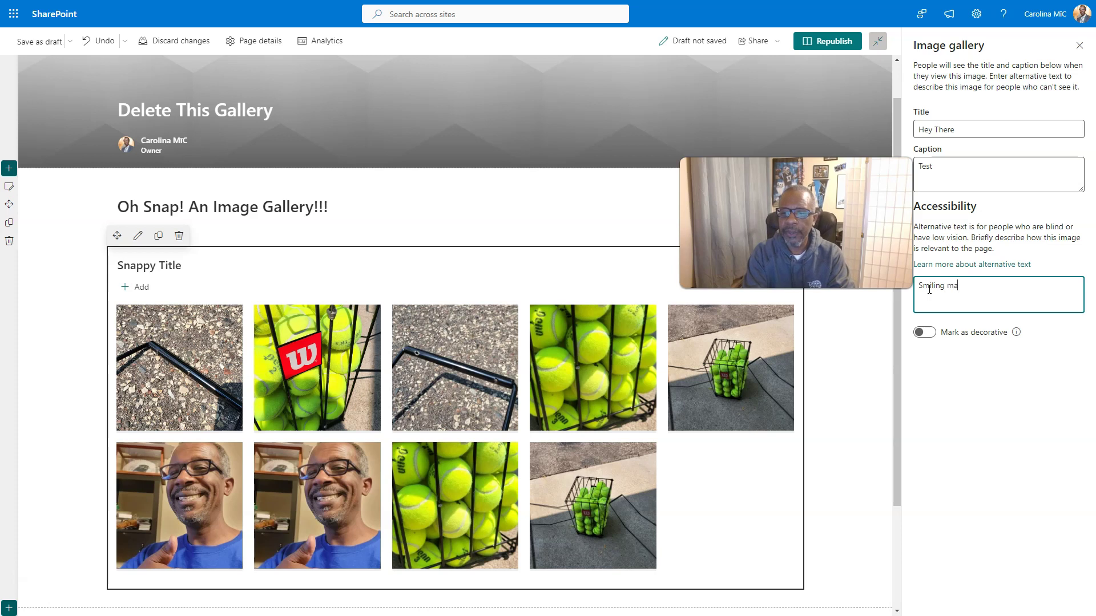
left_click(924, 334)
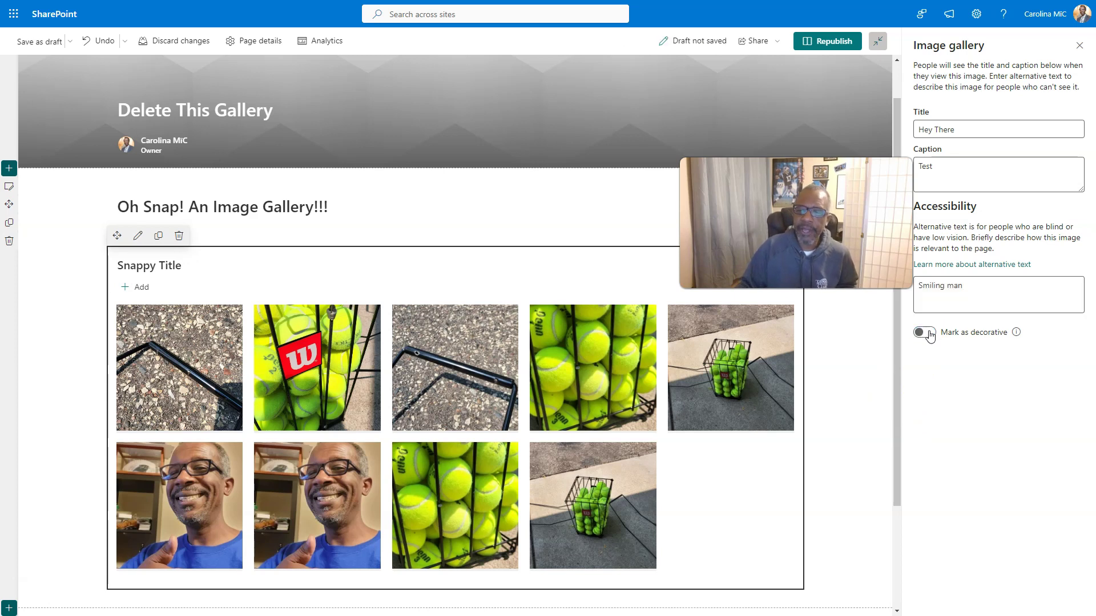
mouse_move(308, 528)
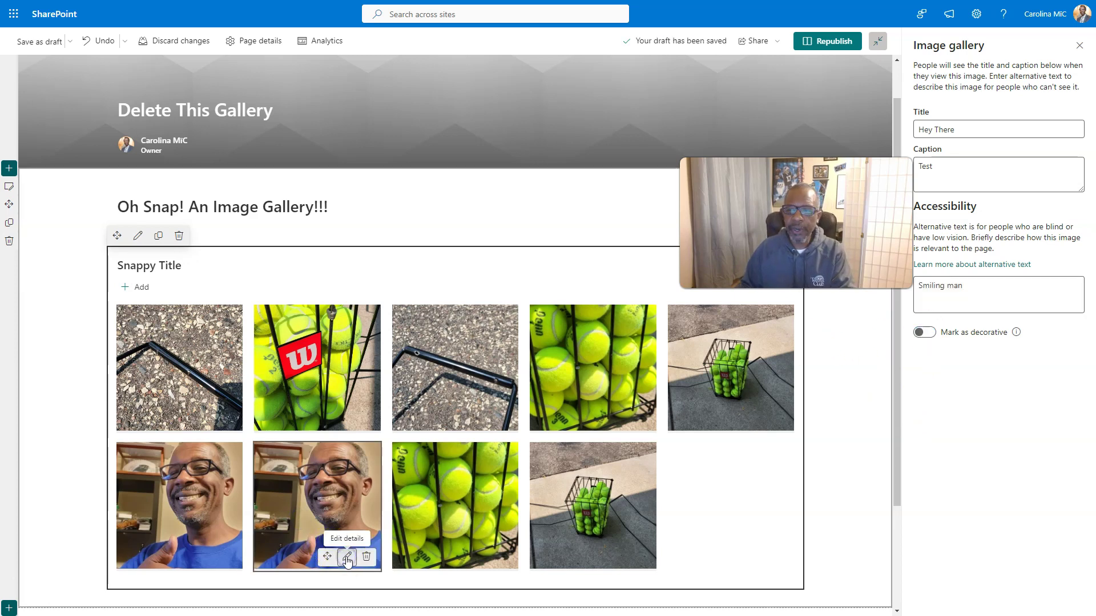
Try the 16:9 wide aspect ratio, then set the grid to 4:3 standard.
left_click(140, 237)
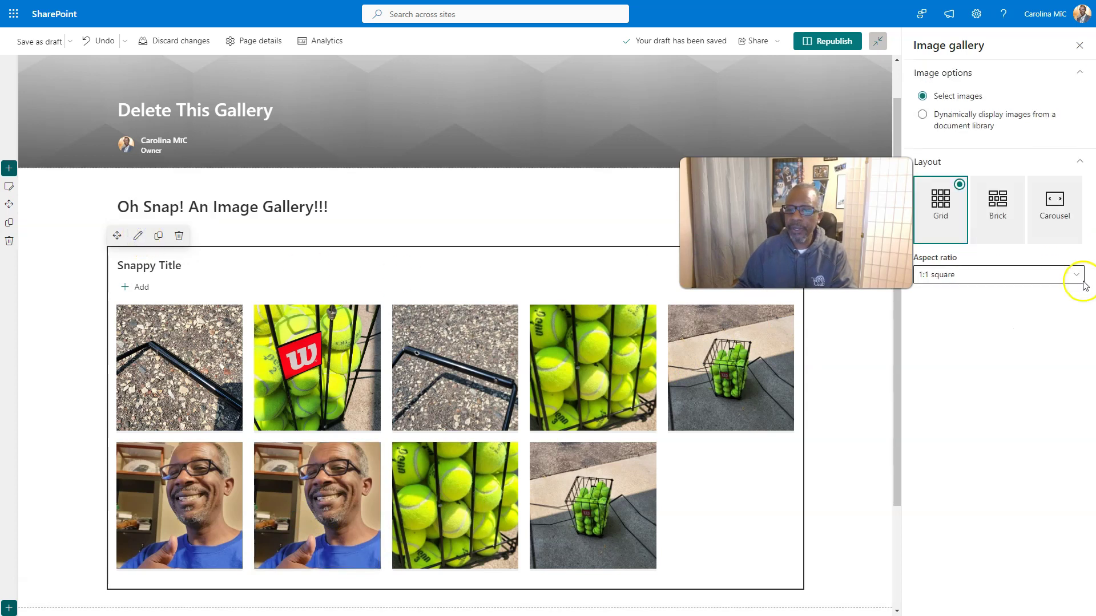
left_click(968, 274)
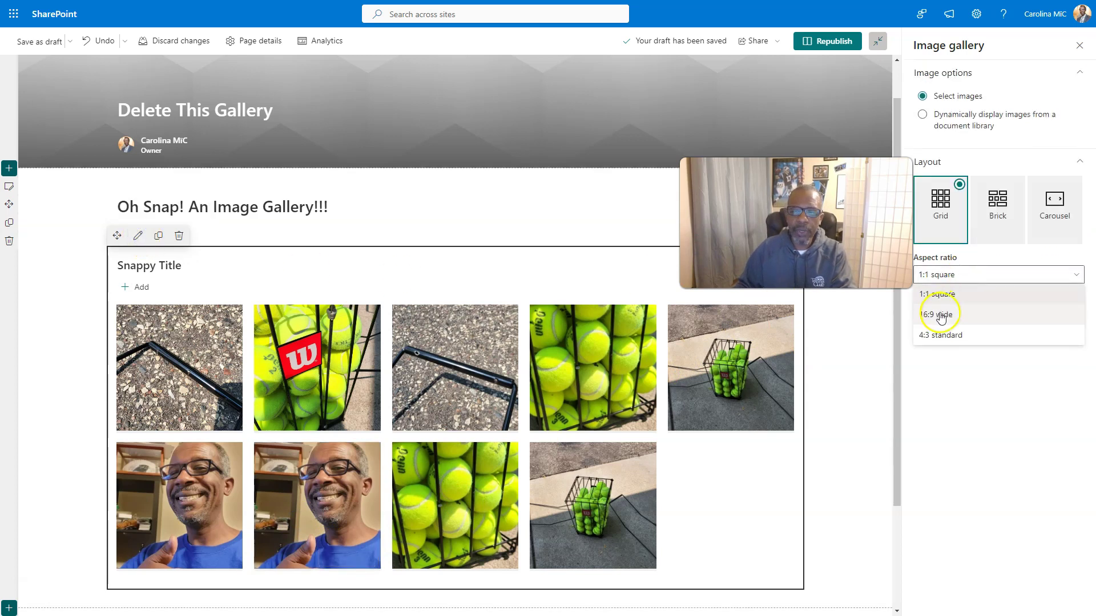
left_click(940, 314)
left_click(945, 275)
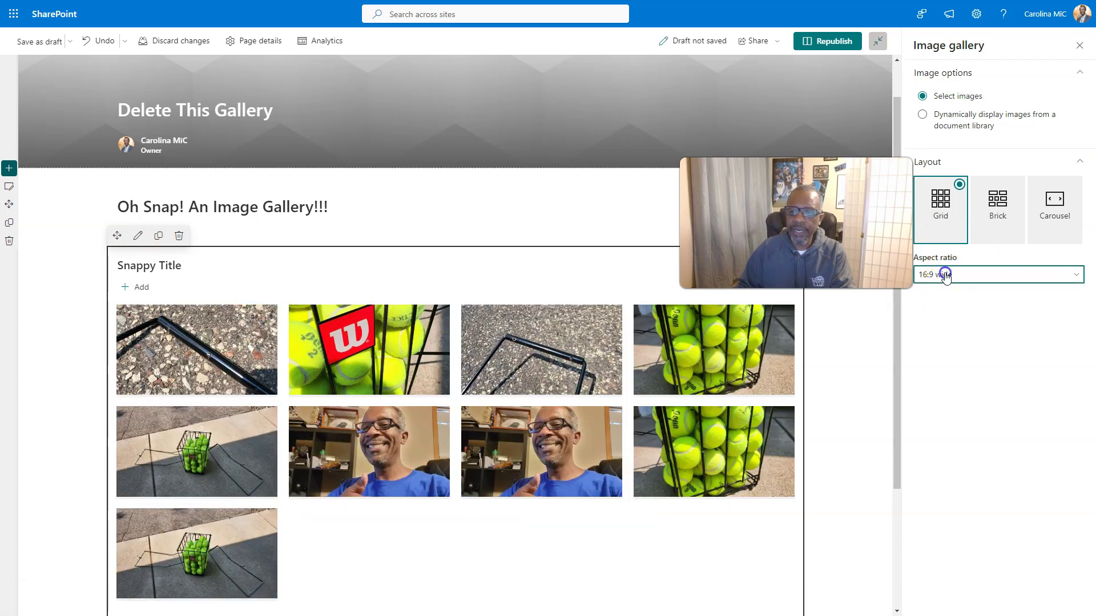
left_click(940, 334)
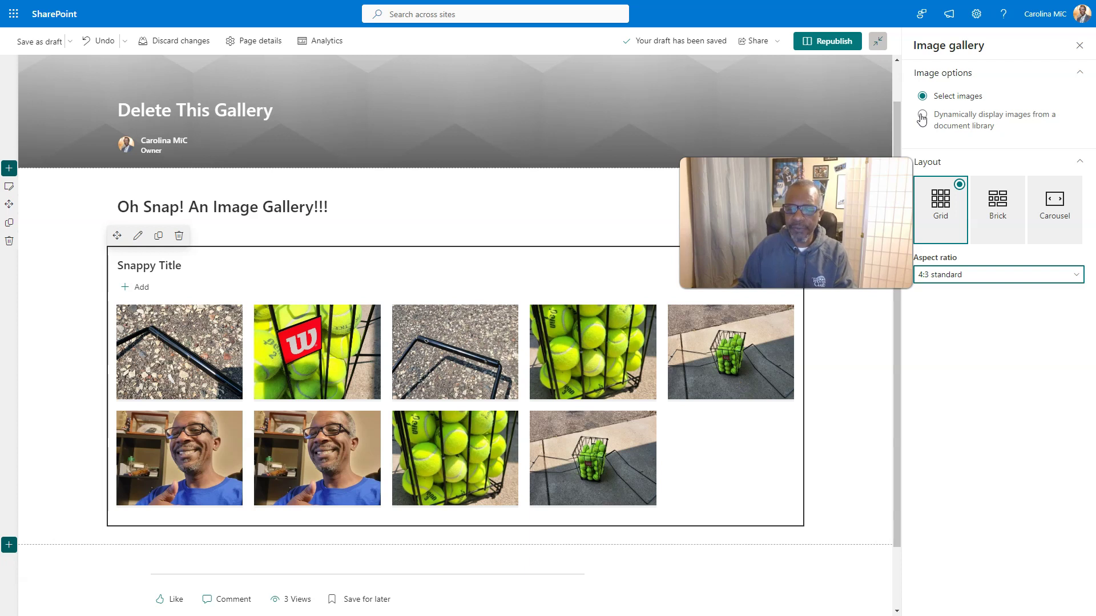
Switch the gallery to dynamically display images from the Site Assets document library.
left_click(582, 331)
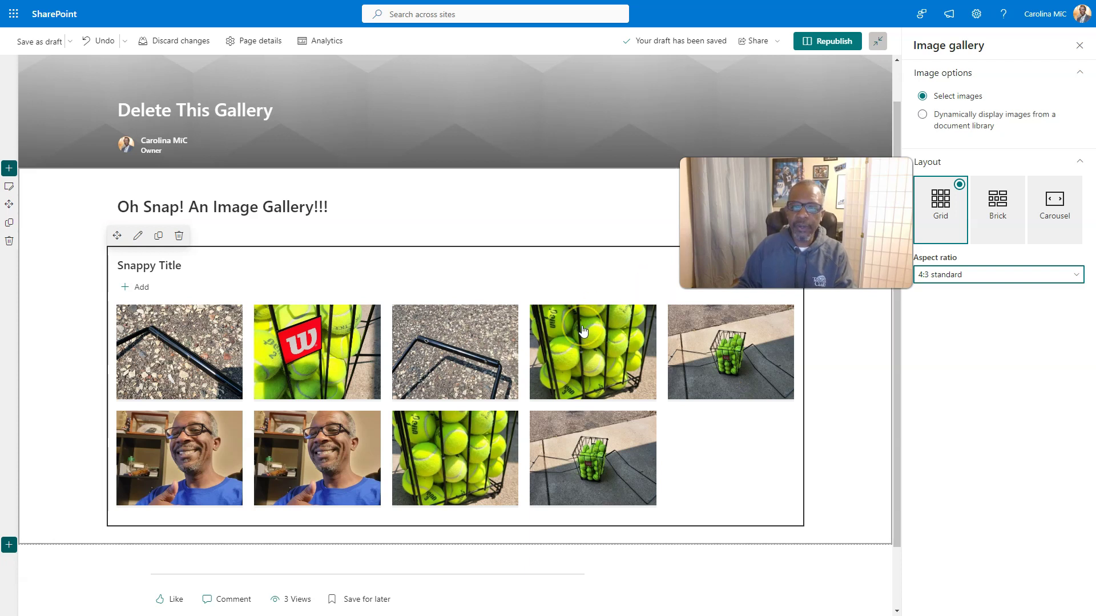
left_click(922, 117)
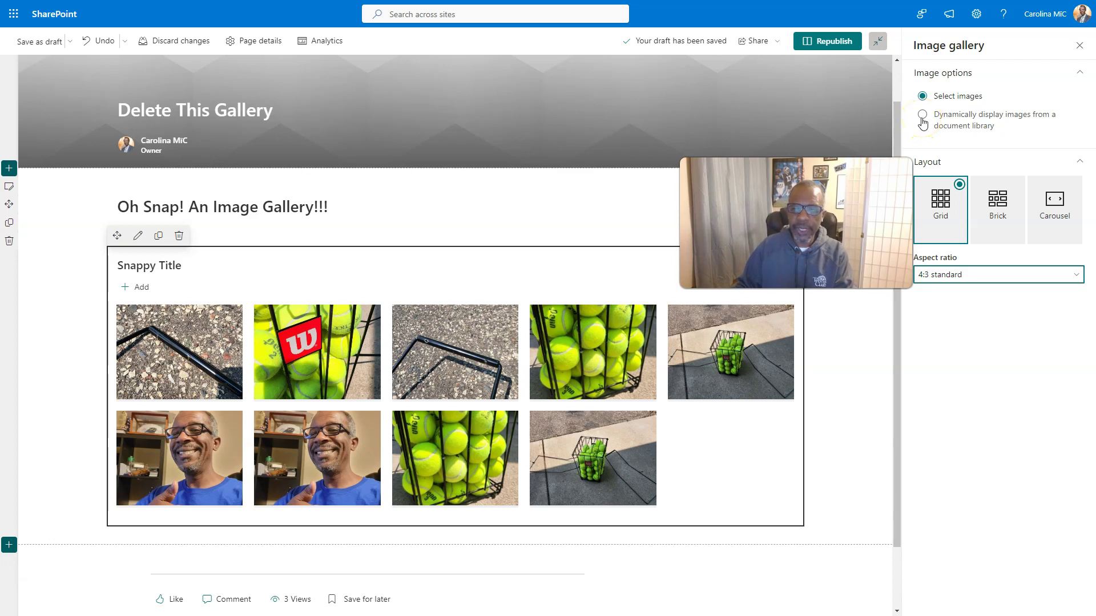
left_click(922, 116)
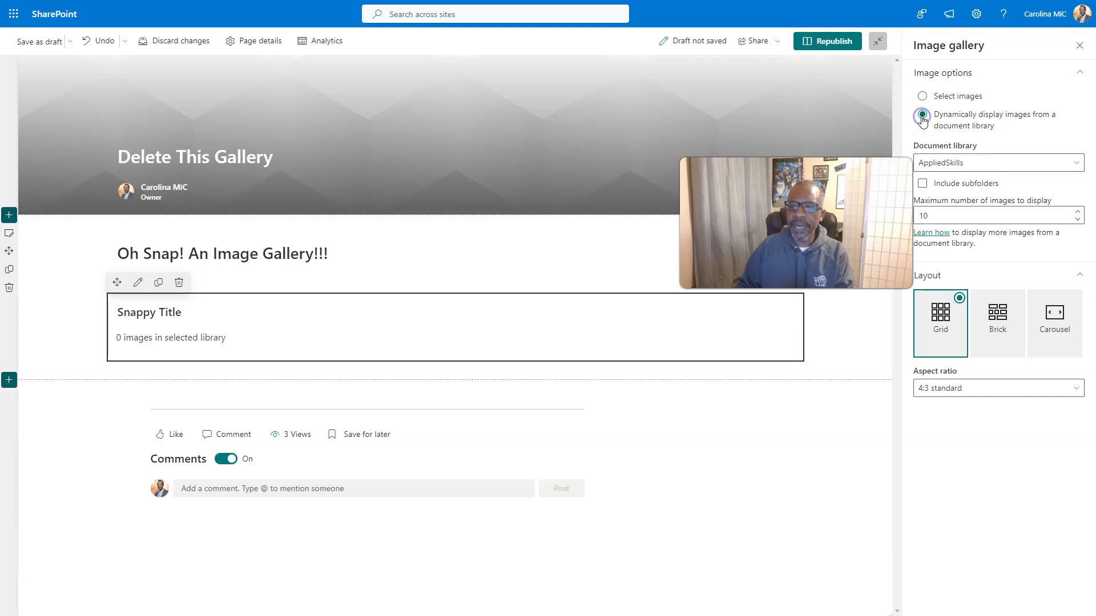
left_click(952, 163)
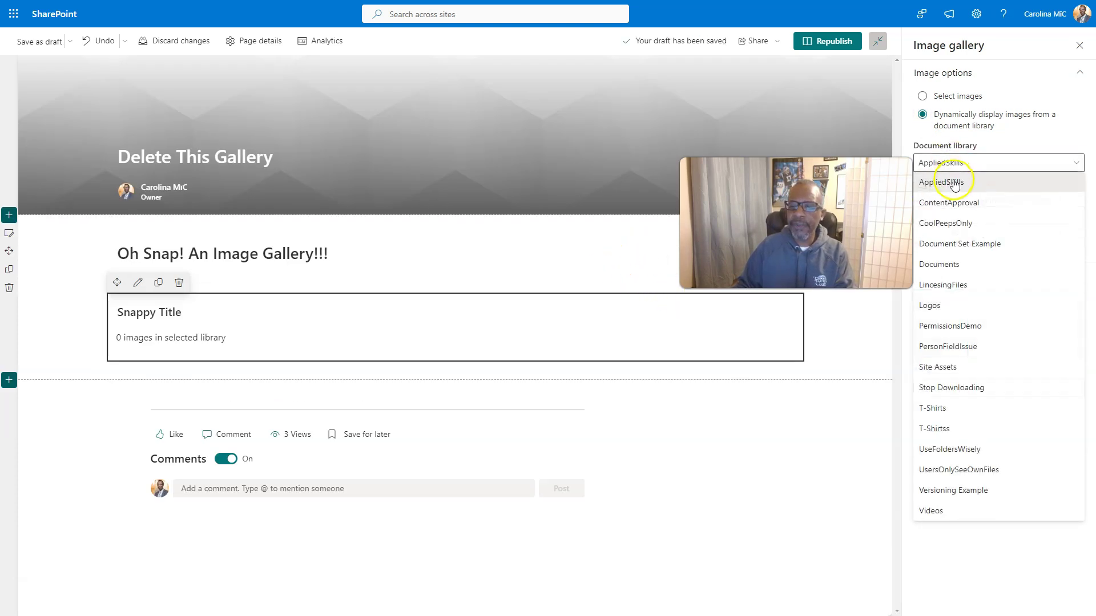
left_click(936, 368)
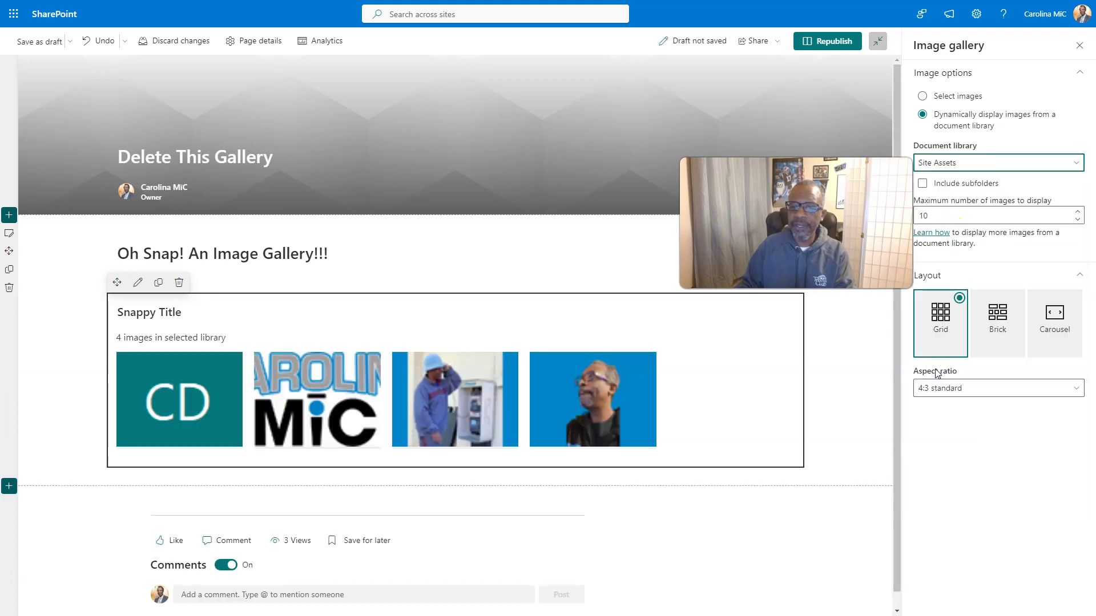
left_click(788, 379)
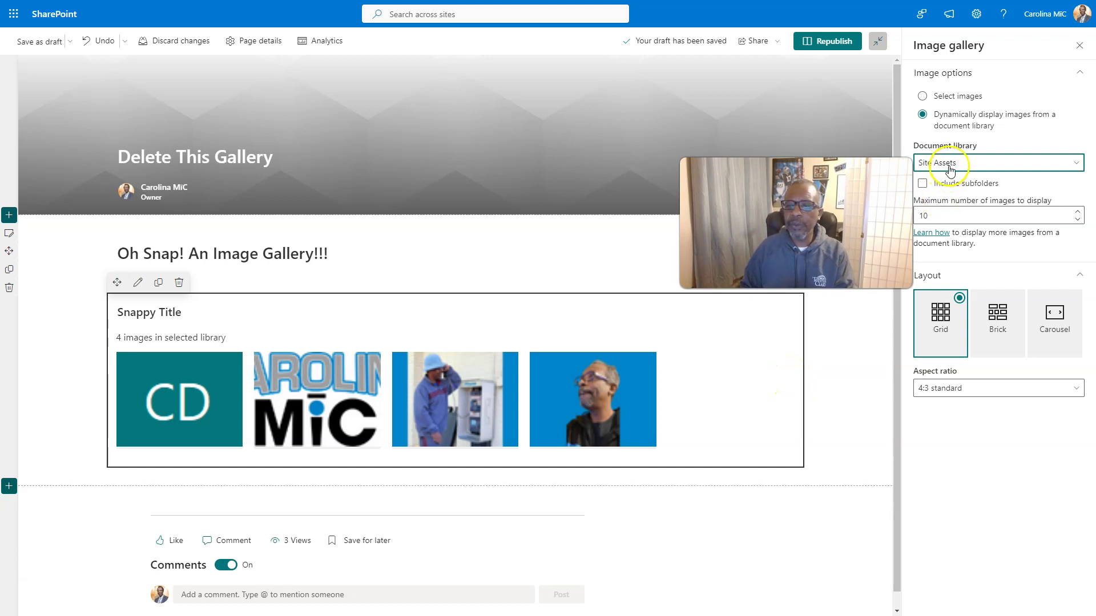
Include Site Assets subfolders and nudge the maximum number of images with the spin arrows.
left_click(893, 290)
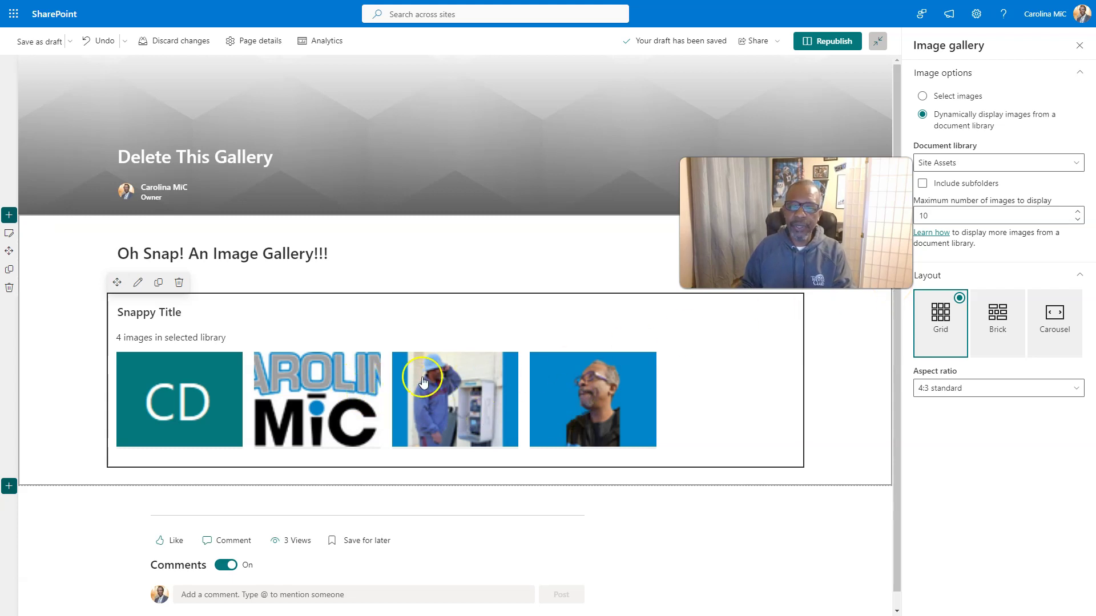
left_click(922, 183)
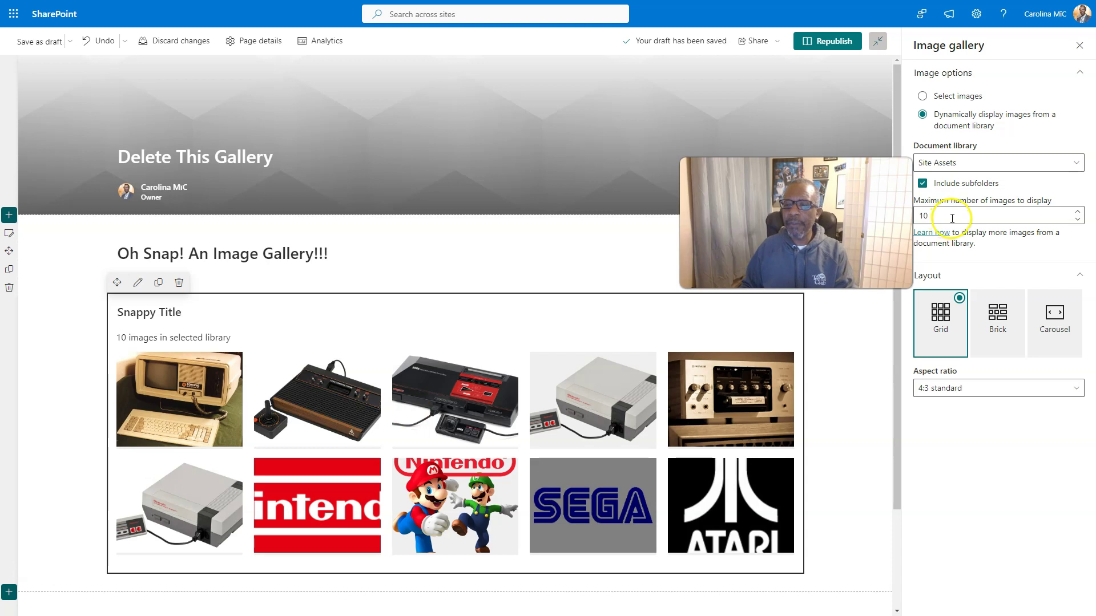
left_click(1057, 217)
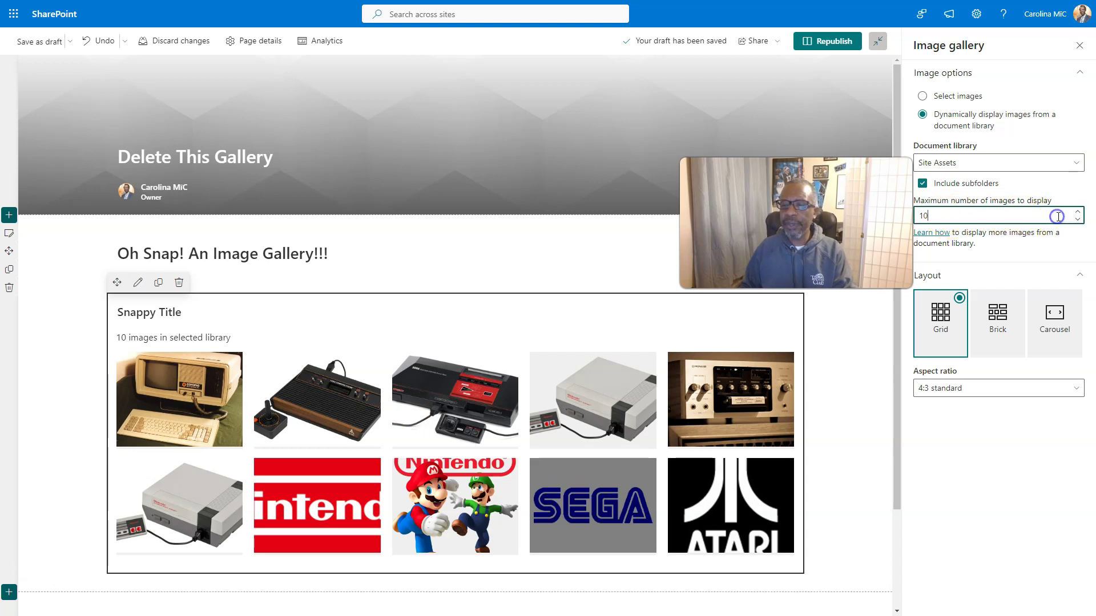
left_click(1076, 220)
left_click(1077, 213)
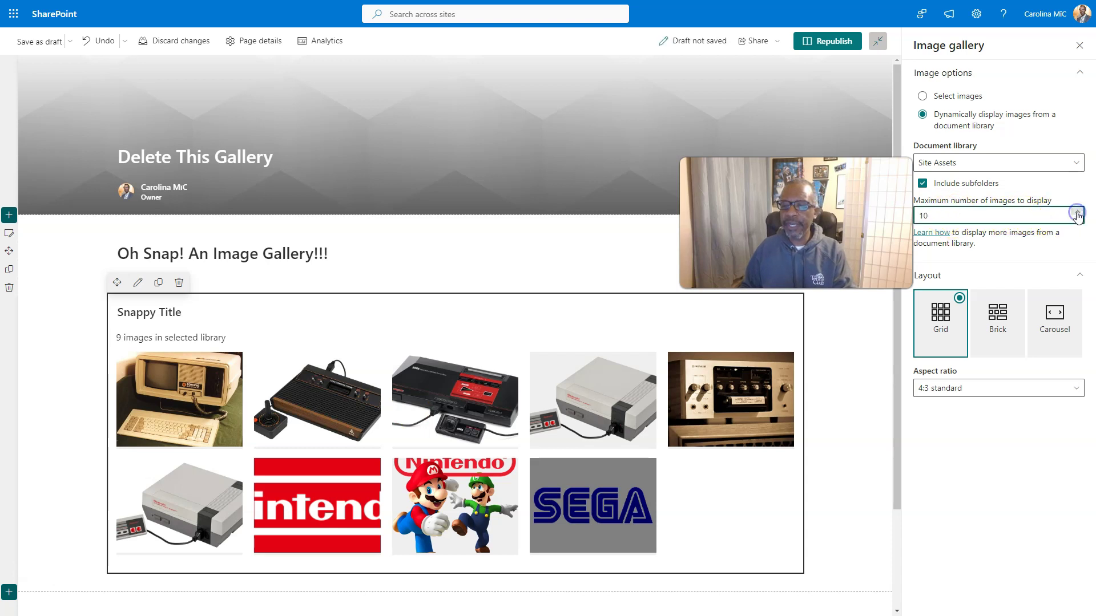
left_click(1076, 214)
left_click(1077, 213)
left_click(1076, 213)
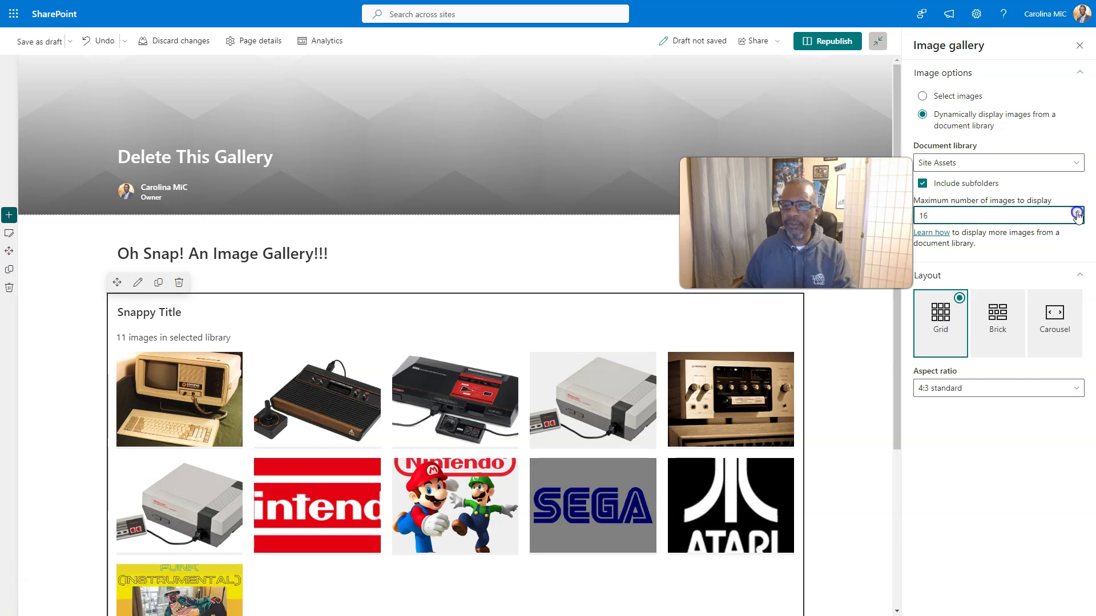
left_click(1077, 213)
Enter 30 as the gallery's maximum number of images.
scroll(680, 438, "down", 8)
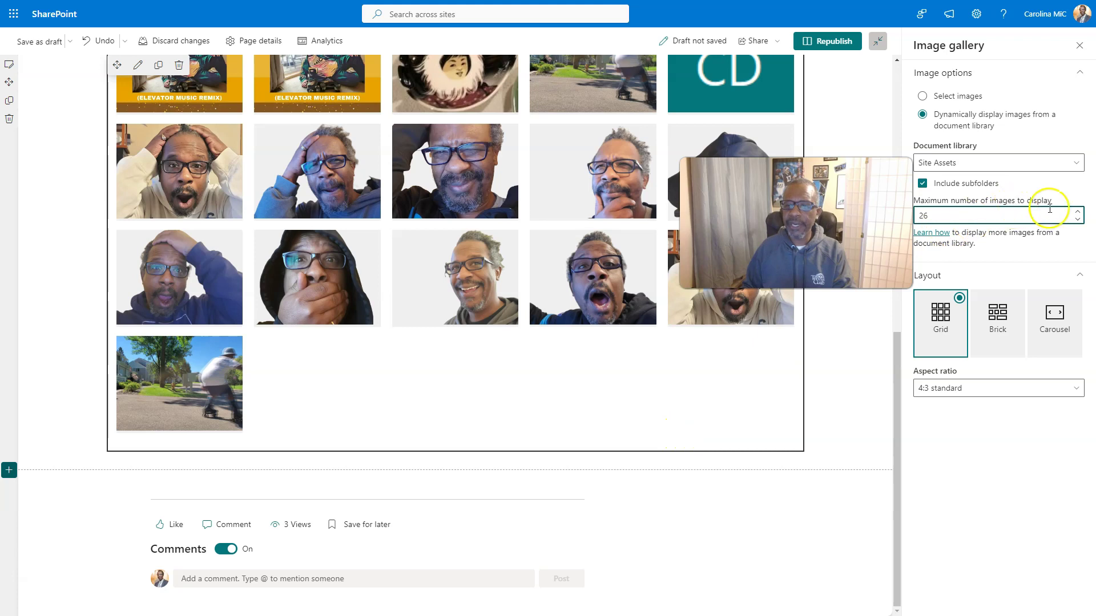
left_click(1076, 220)
left_click(1076, 221)
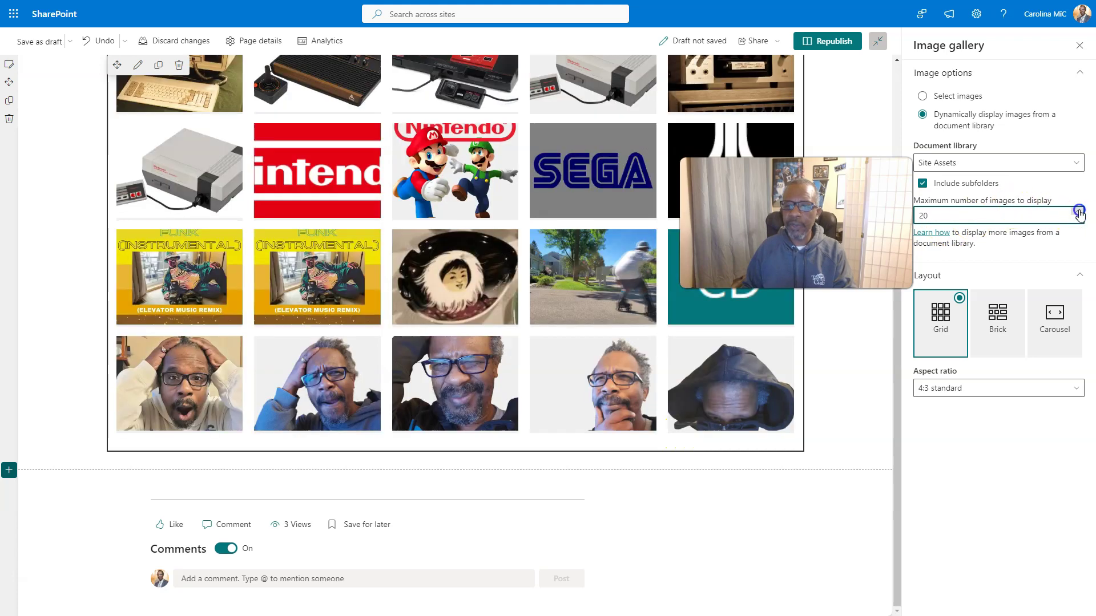
left_click(1078, 211)
double_click(1001, 218)
type("30")
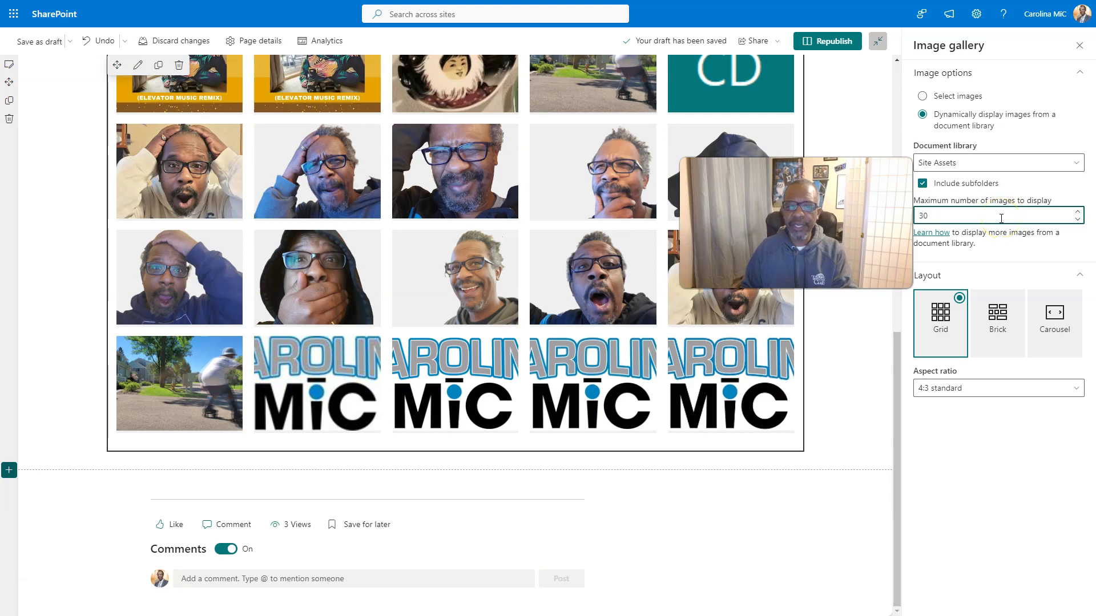
scroll(724, 294, "up", 8)
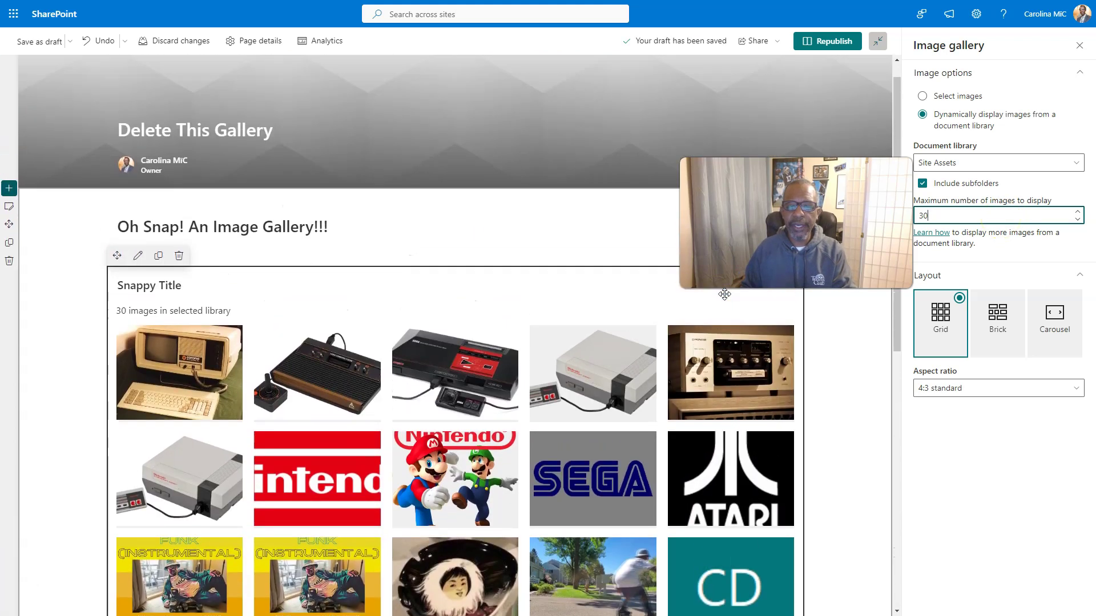
scroll(724, 294, "up", 1)
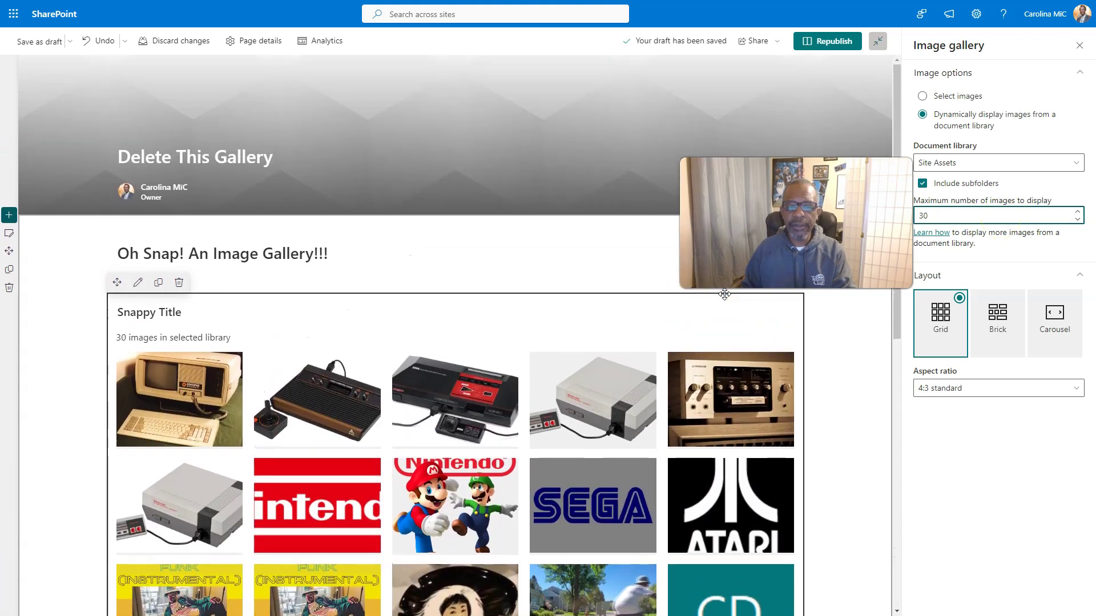
double_click(947, 217)
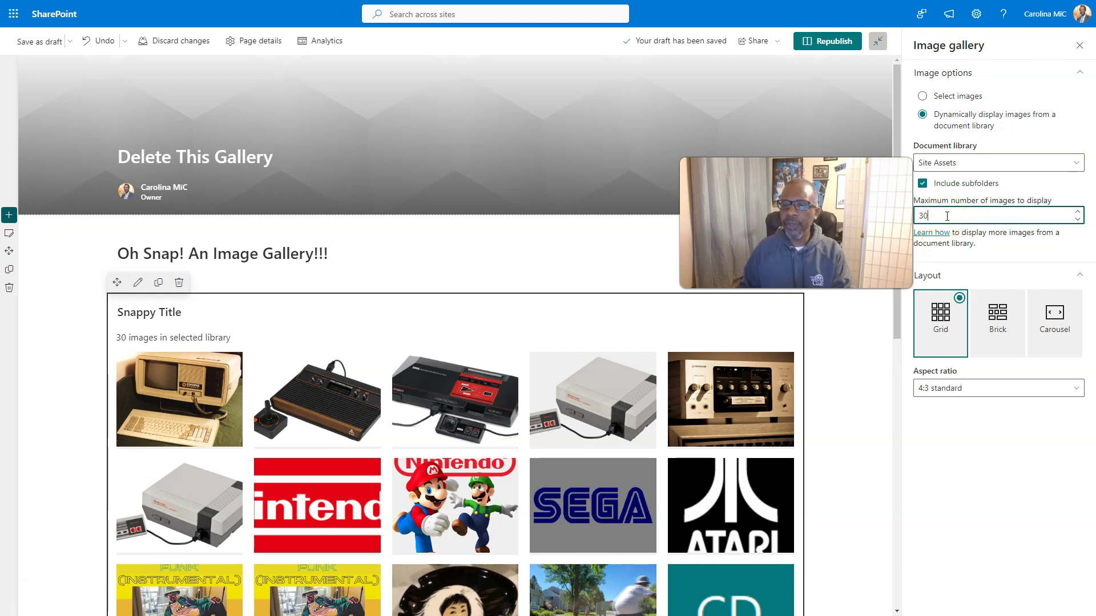
left_click(607, 286)
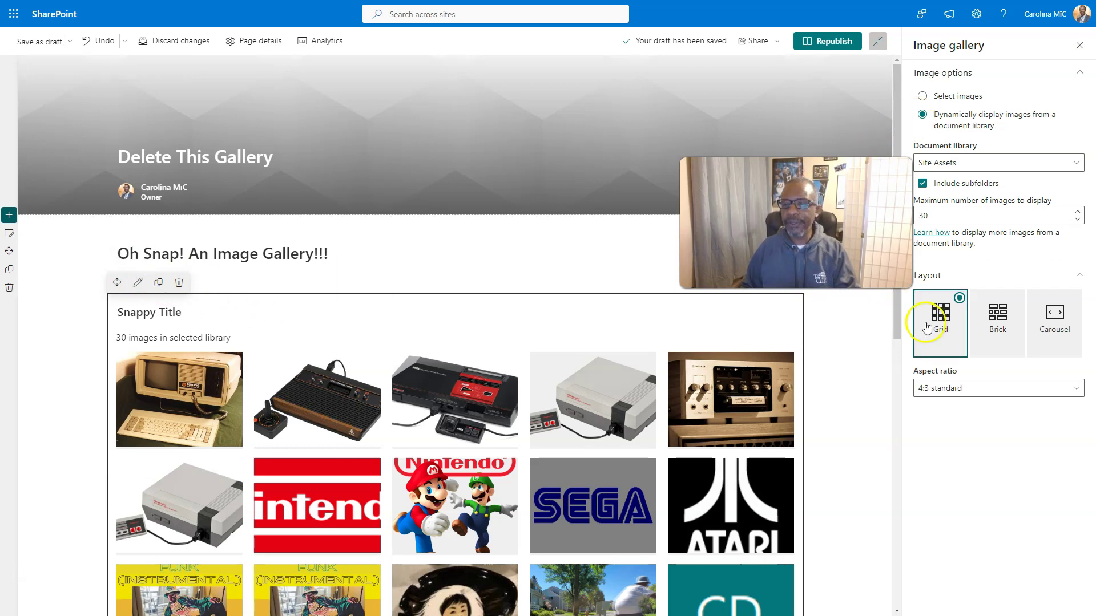
Switch the Snappy Title gallery to the Brick layout and scroll through its 30 images.
left_click(999, 330)
scroll(532, 348, "down", 1)
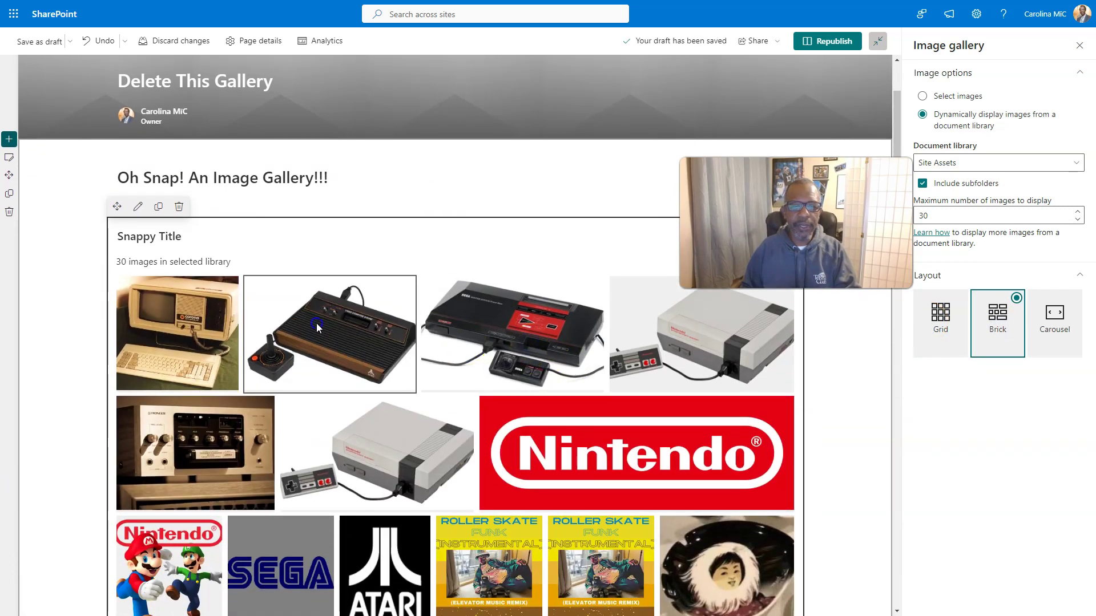
scroll(218, 335, "down", 2)
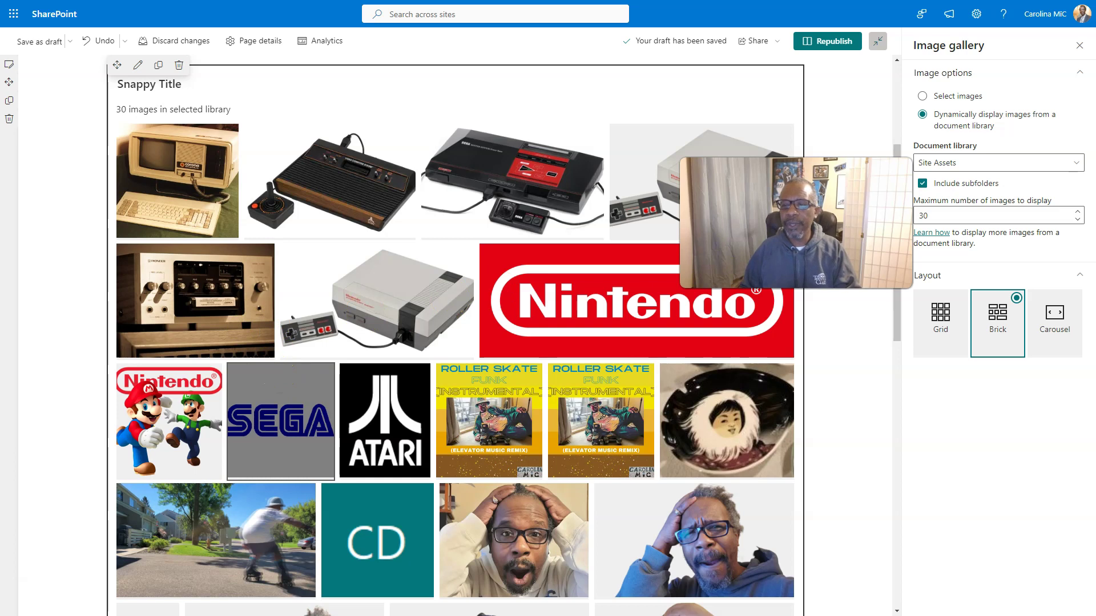
scroll(588, 320, "up", 1)
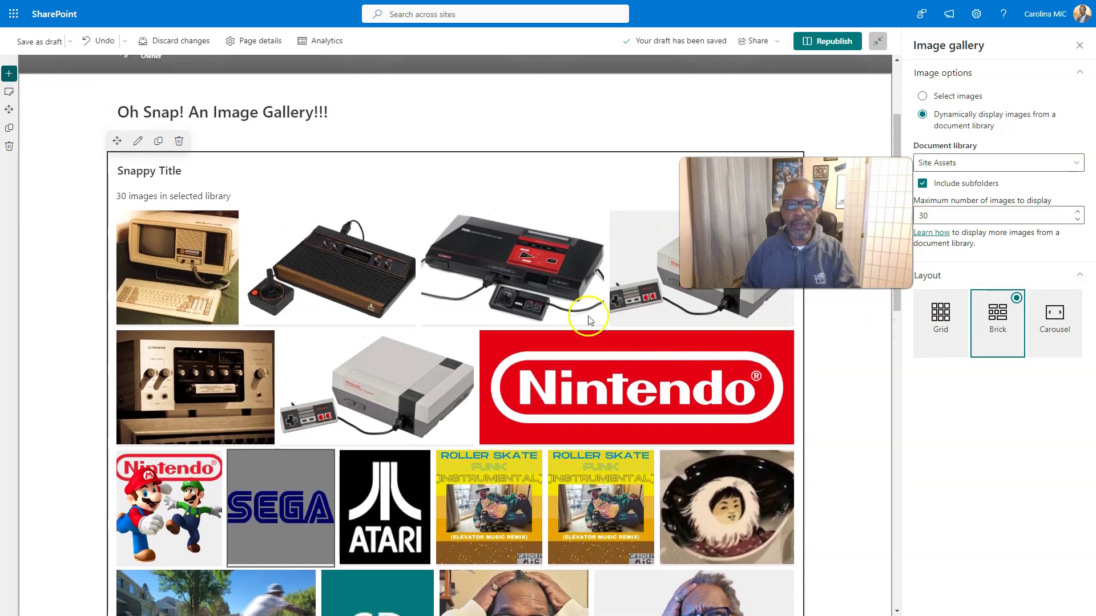
left_click(197, 290)
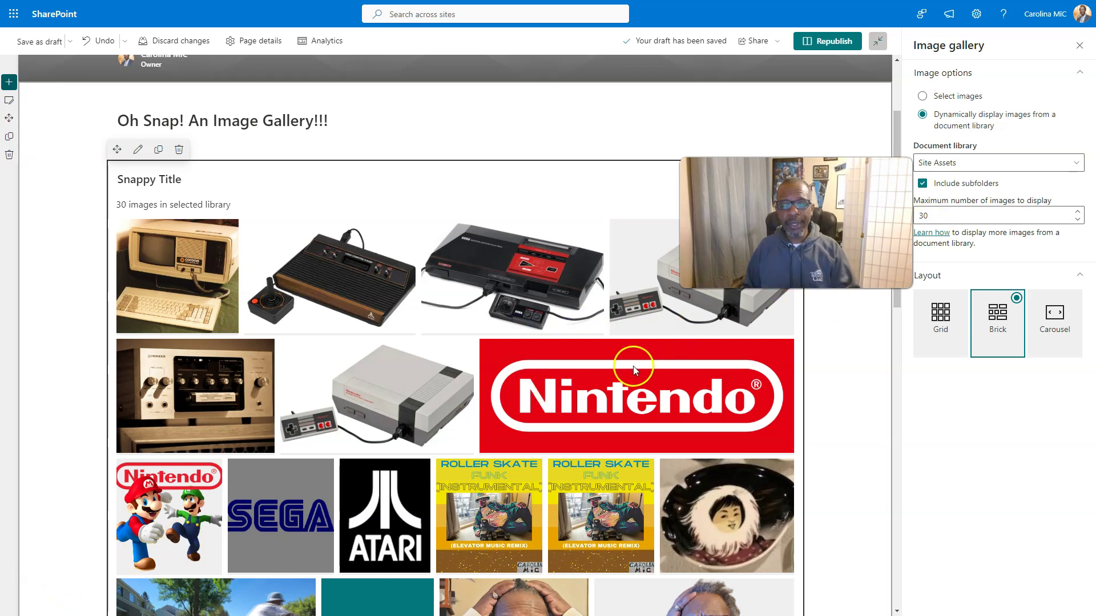
scroll(618, 371, "down", 3)
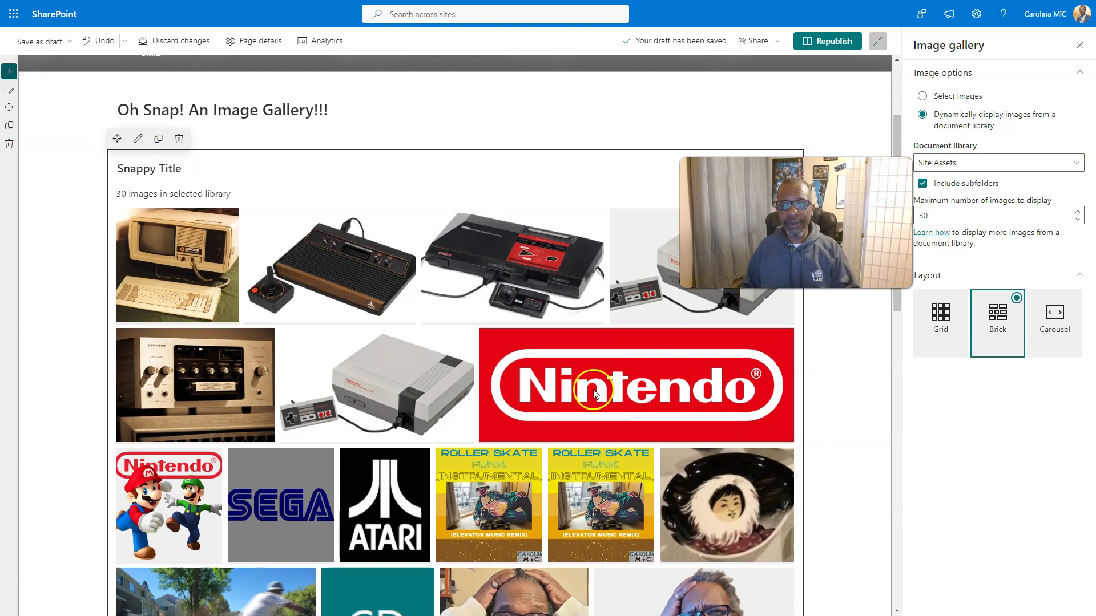
scroll(593, 389, "up", 6)
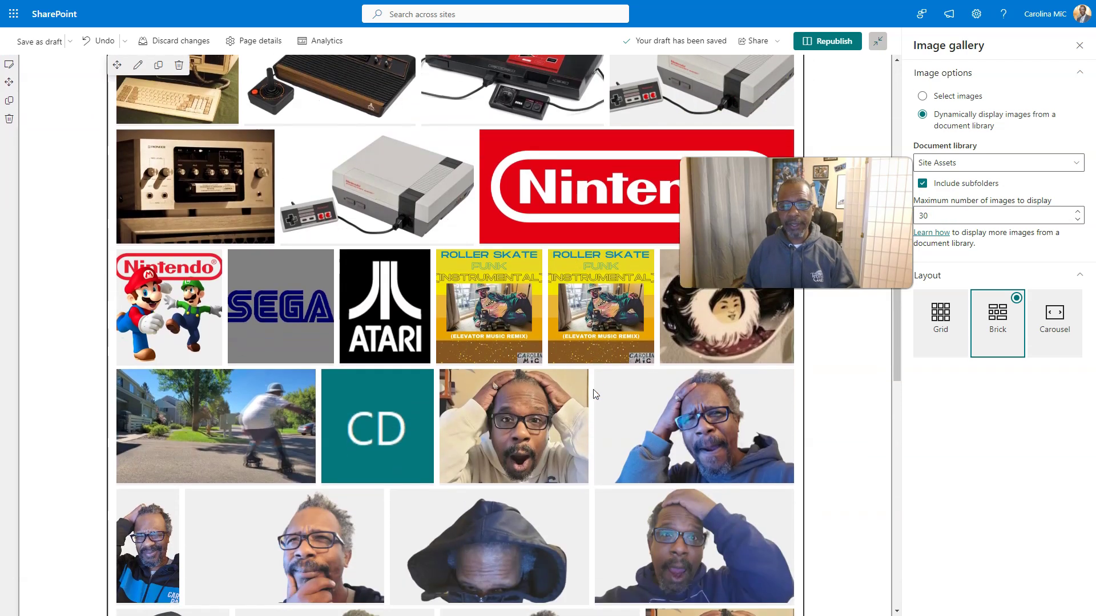
Make the gallery a Carousel that auto-cycles every 2 seconds, then watch it play.
left_click(1054, 317)
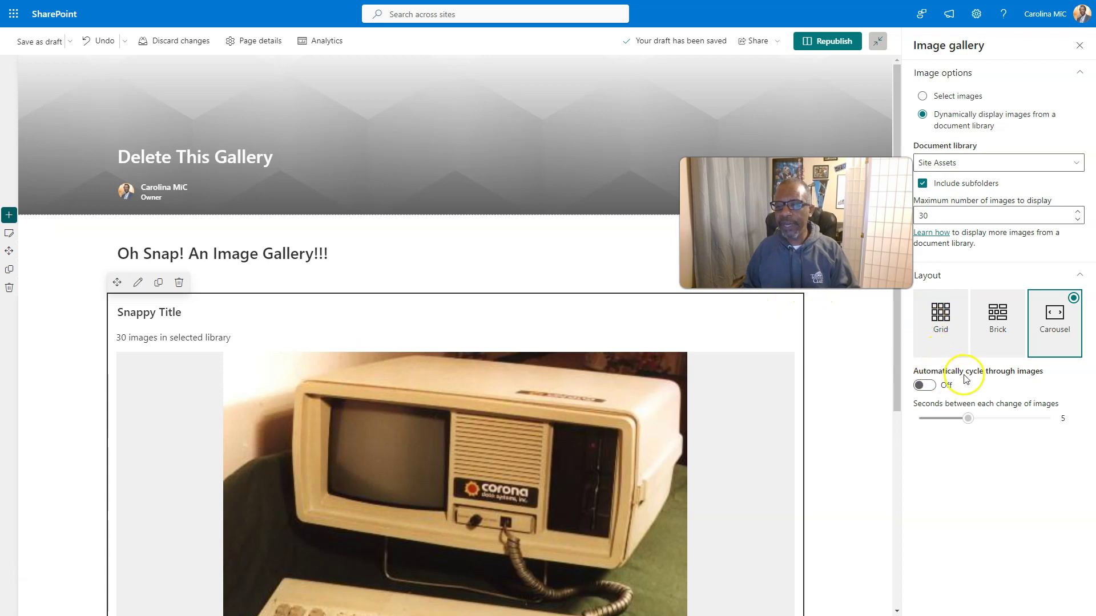
left_click(921, 387)
left_click_drag(968, 418, 920, 423)
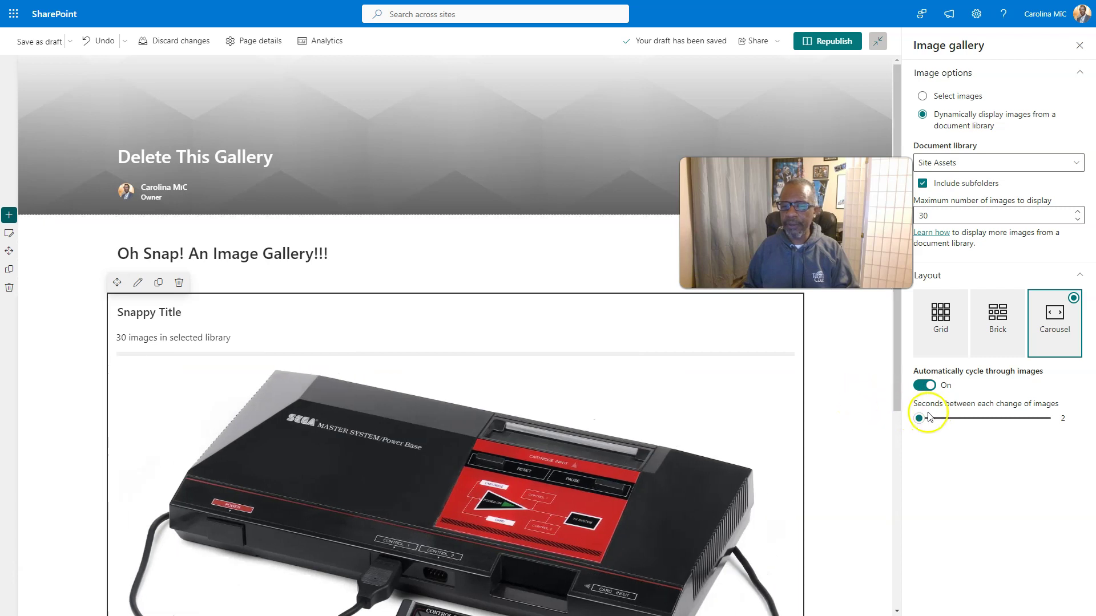
mouse_move(922, 422)
left_mouse_down()
mouse_move(1050, 422)
mouse_move(915, 425)
left_mouse_up()
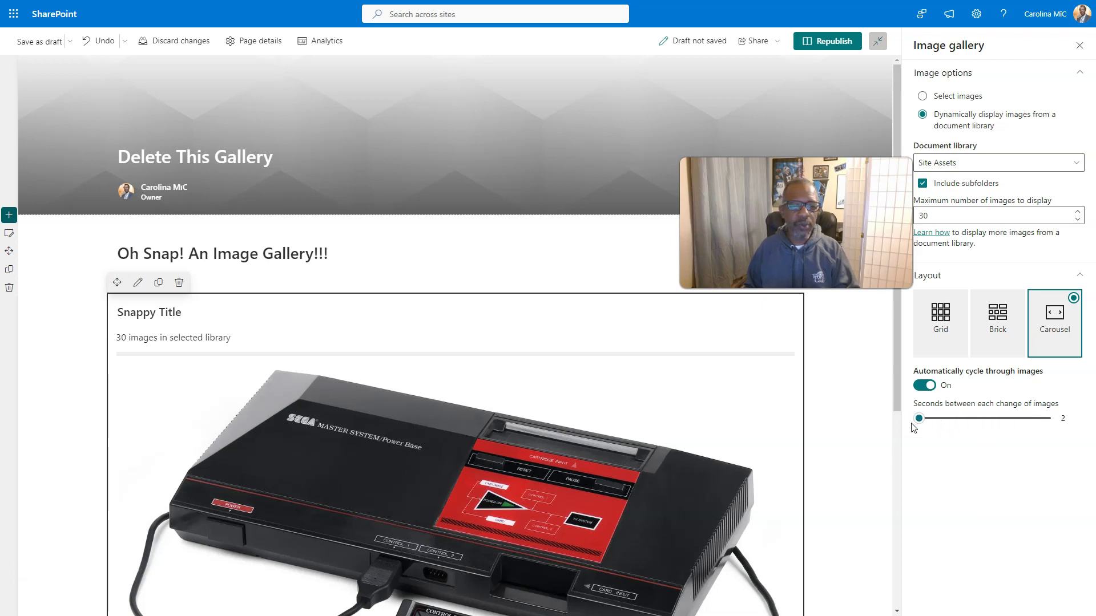
left_click(889, 379)
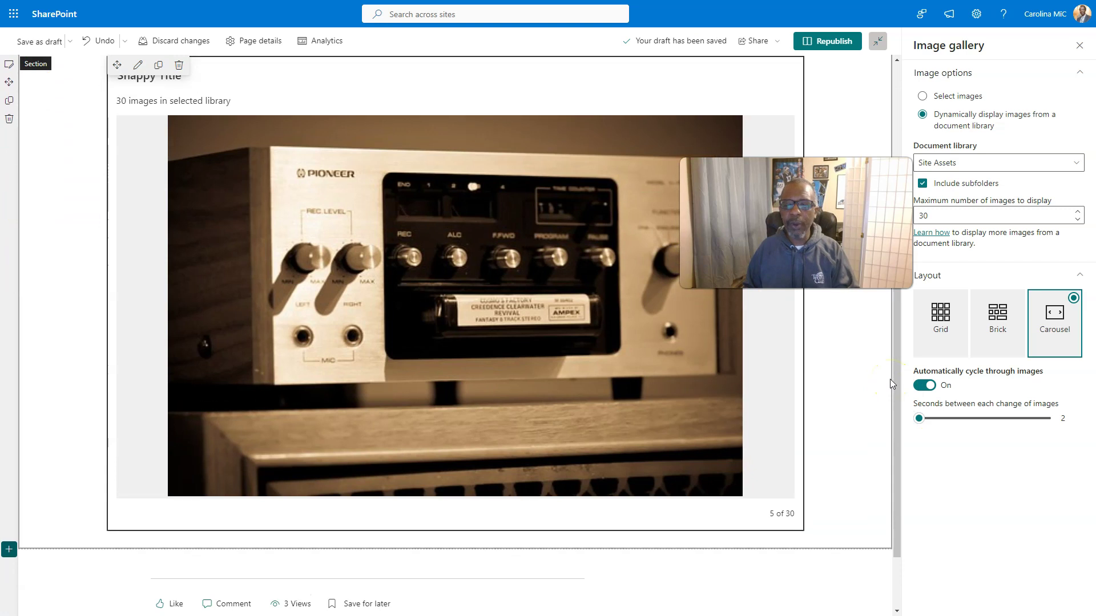
scroll(888, 378, "up", 1)
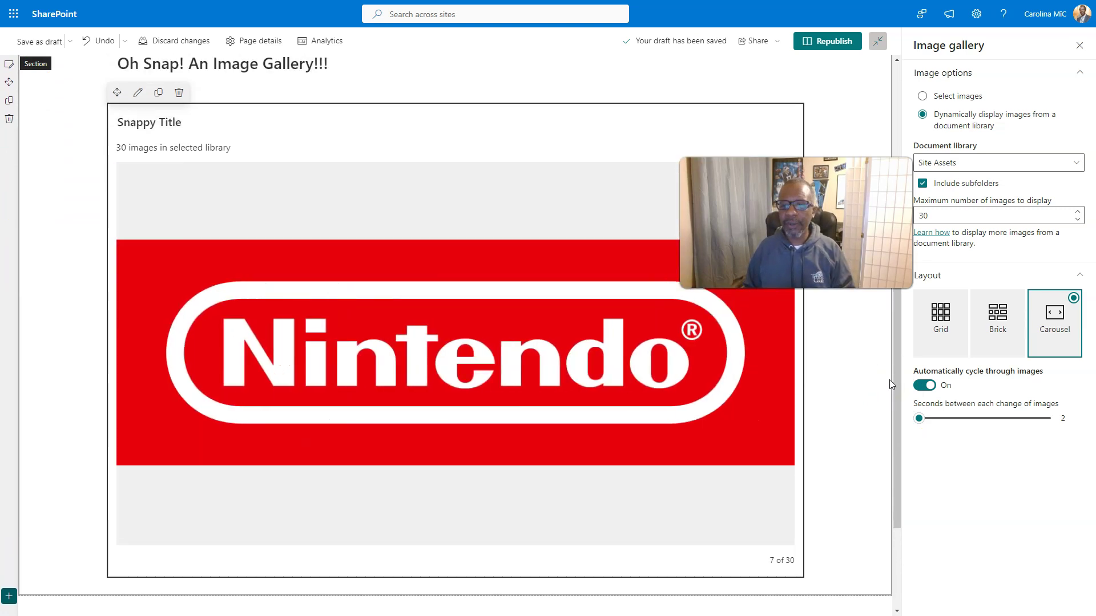
left_click(833, 381)
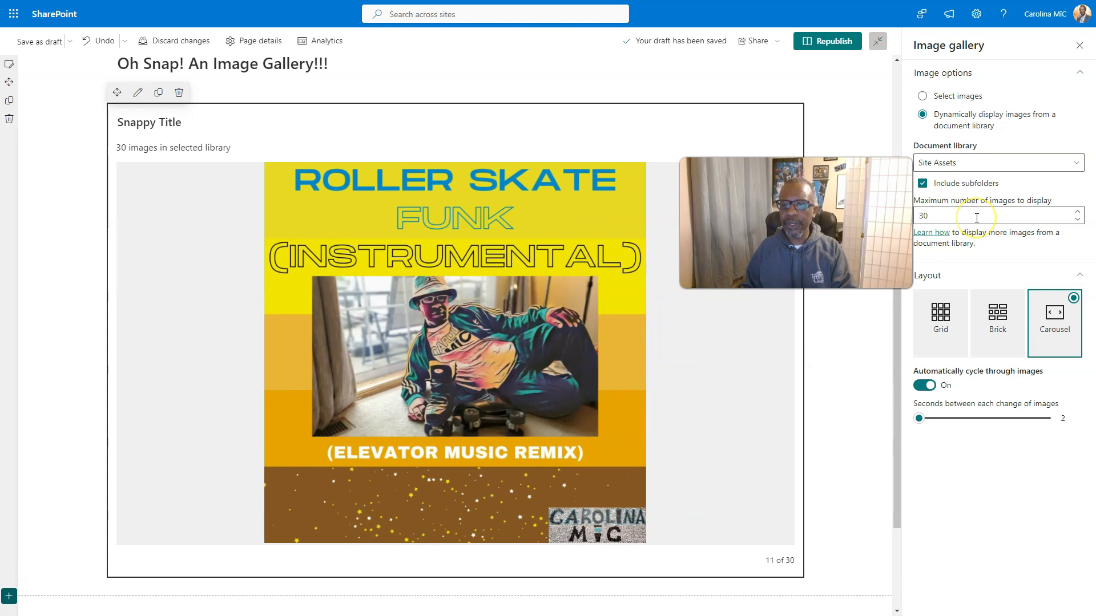
Cap the carousel at 5 images, set 6 seconds between changes, and turn automatic cycling off.
double_click(977, 217)
type("5")
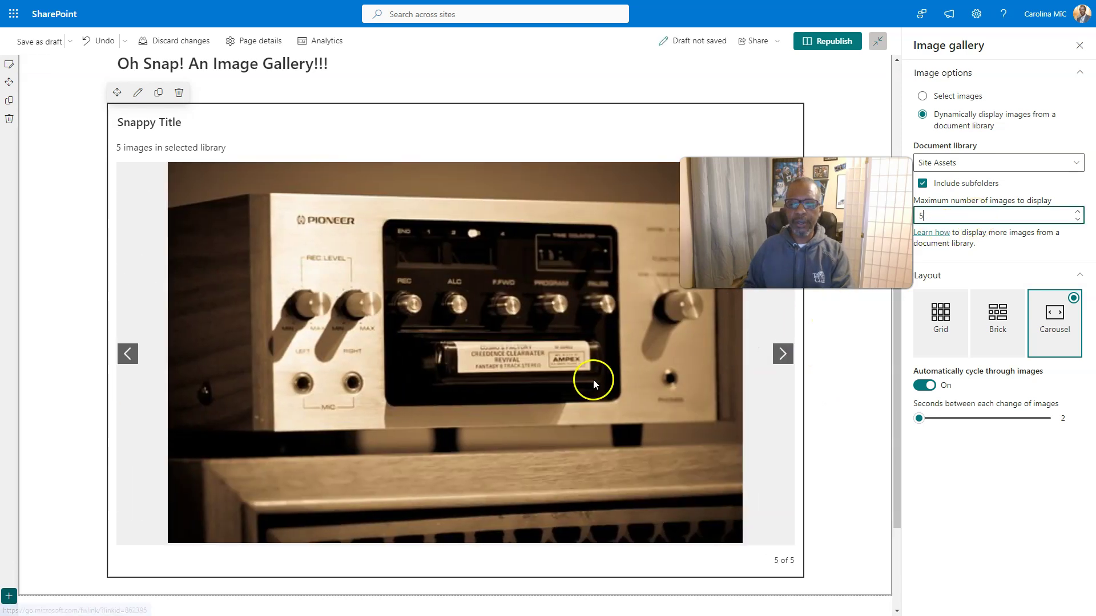
left_click(591, 378)
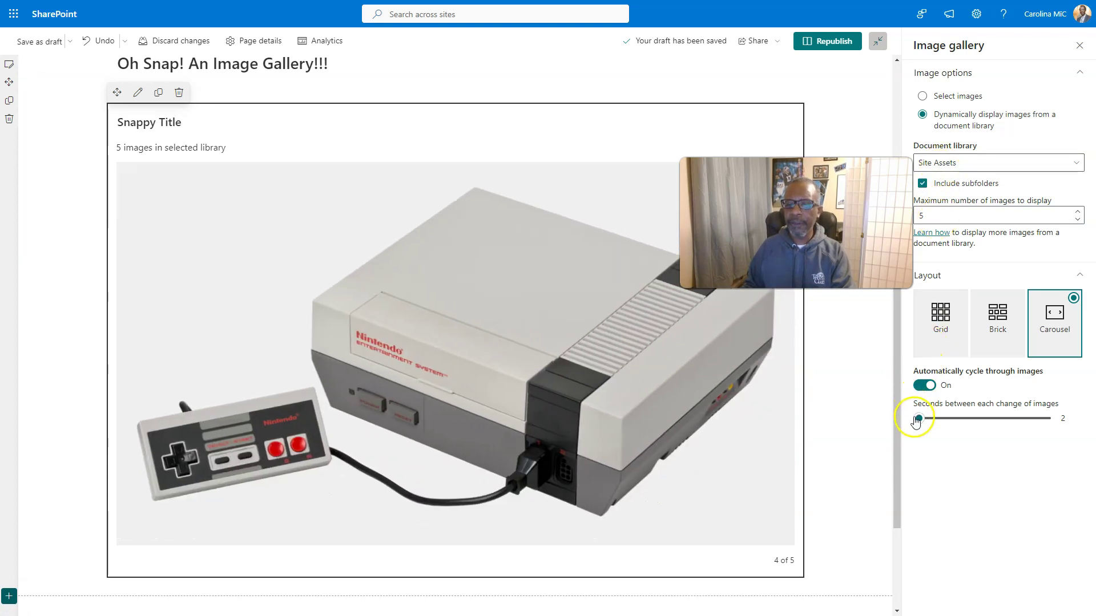
left_click_drag(918, 418, 956, 420)
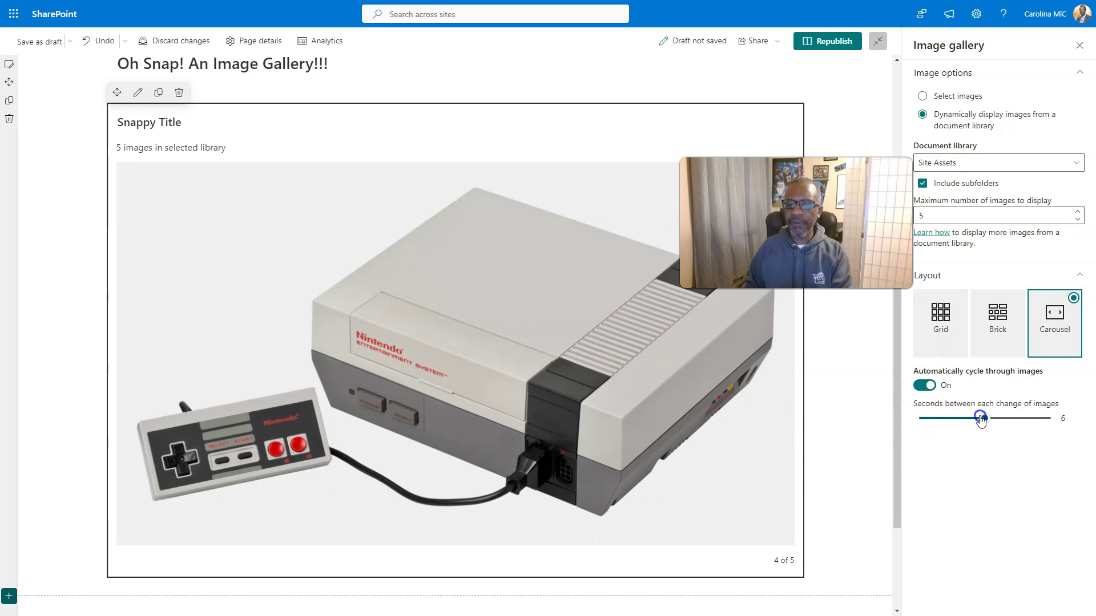
left_click(926, 386)
left_click(642, 420)
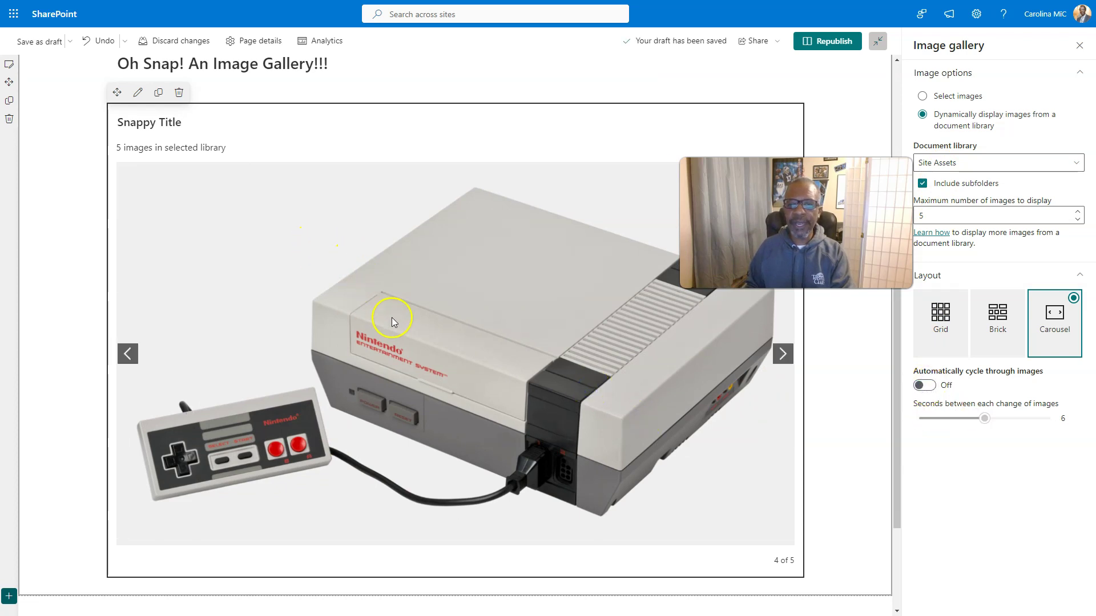
left_click(355, 323)
left_click(478, 304)
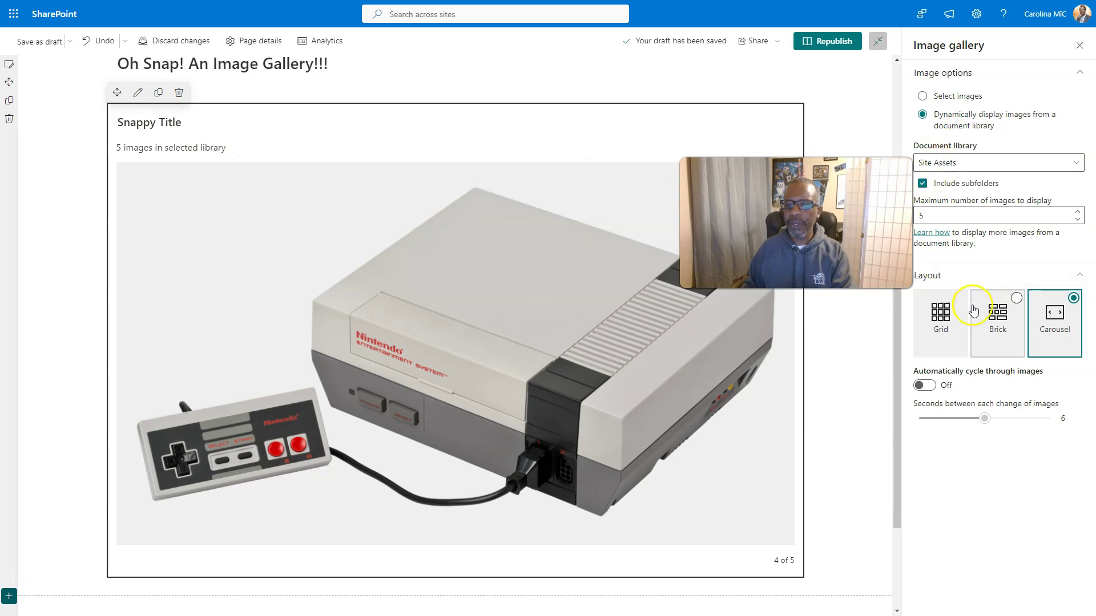
Choose the Grid layout and switch to hand-picking the gallery images.
left_click(993, 319)
left_click(940, 317)
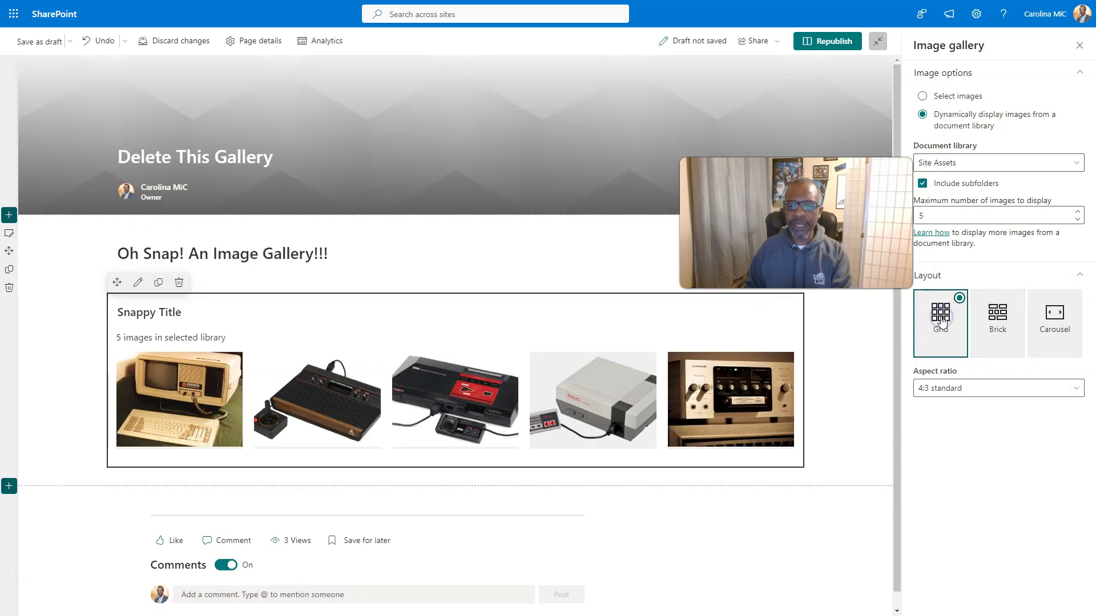
key("Left")
left_click(939, 319)
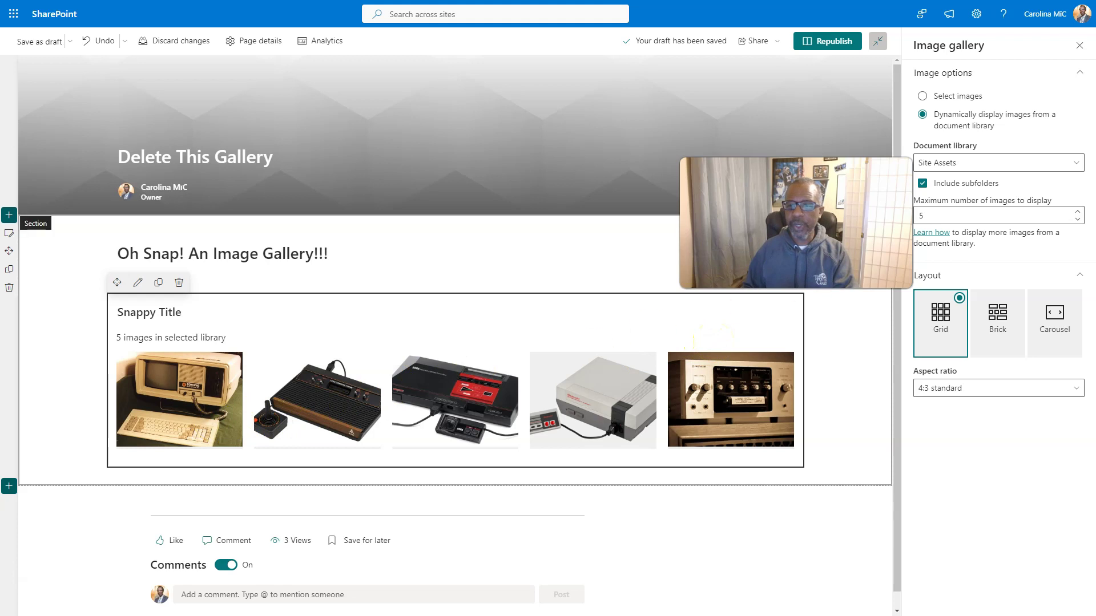
left_click(923, 96)
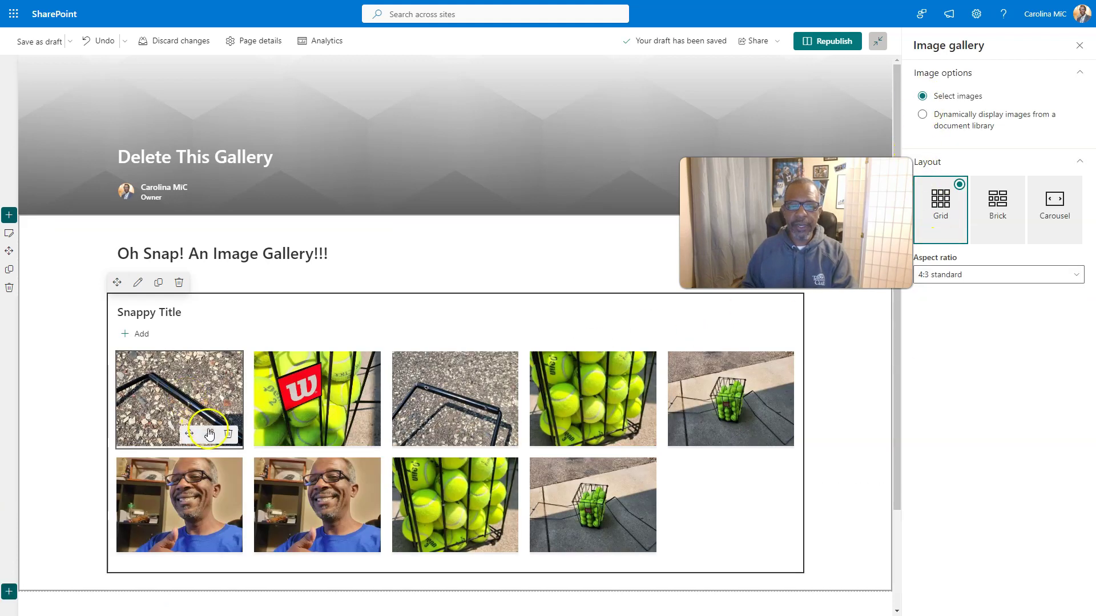
Give the first image the title 'Hello' and the caption 'World'.
left_click(209, 433)
left_click(943, 128)
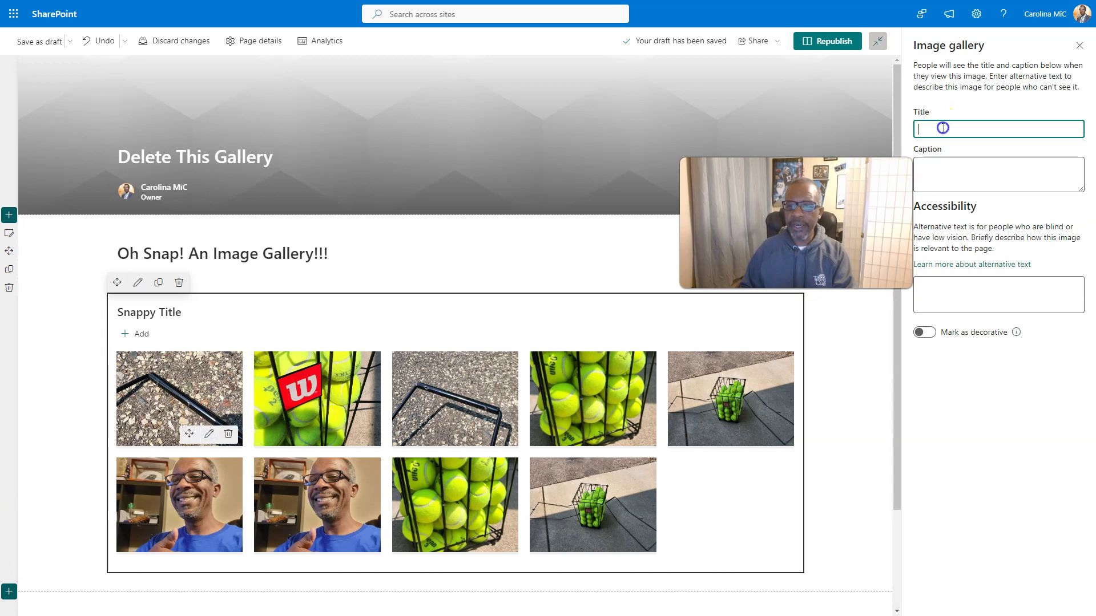
type("Hello")
left_click(954, 167)
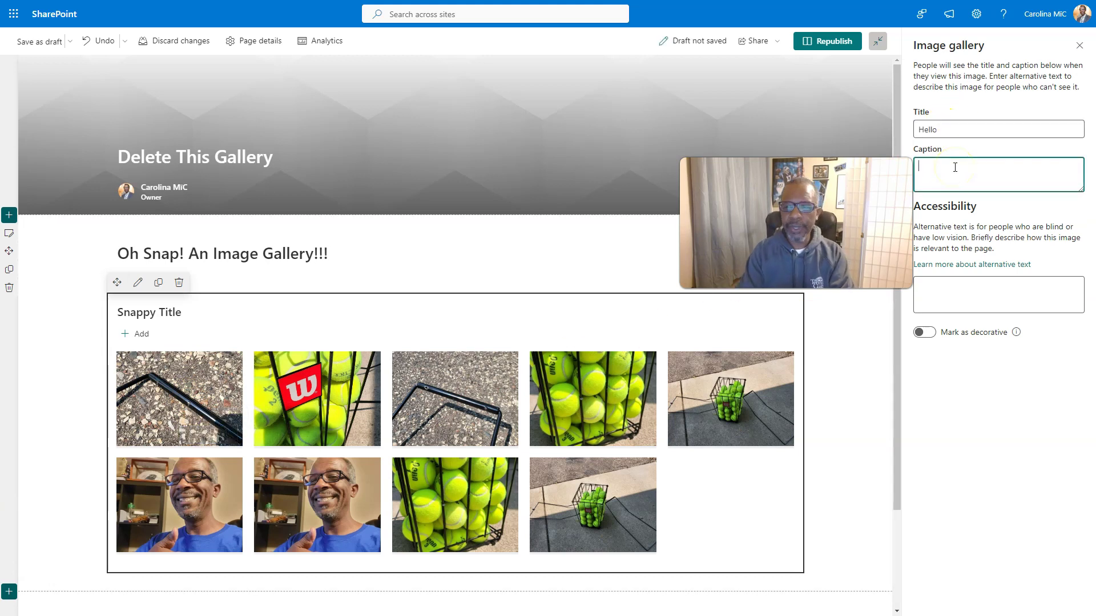
type("World")
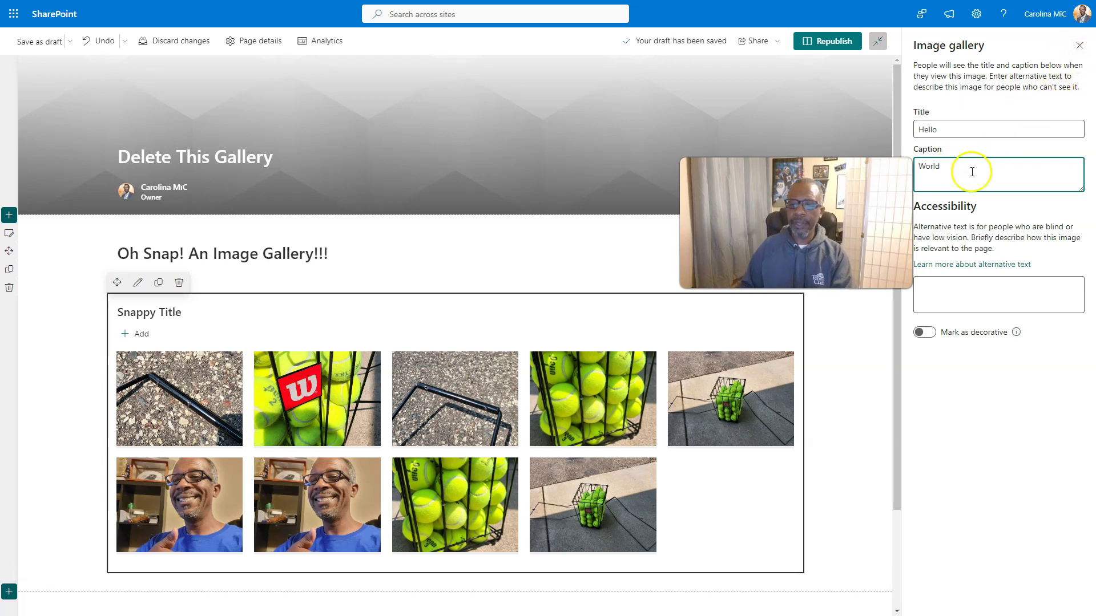
left_click(866, 348)
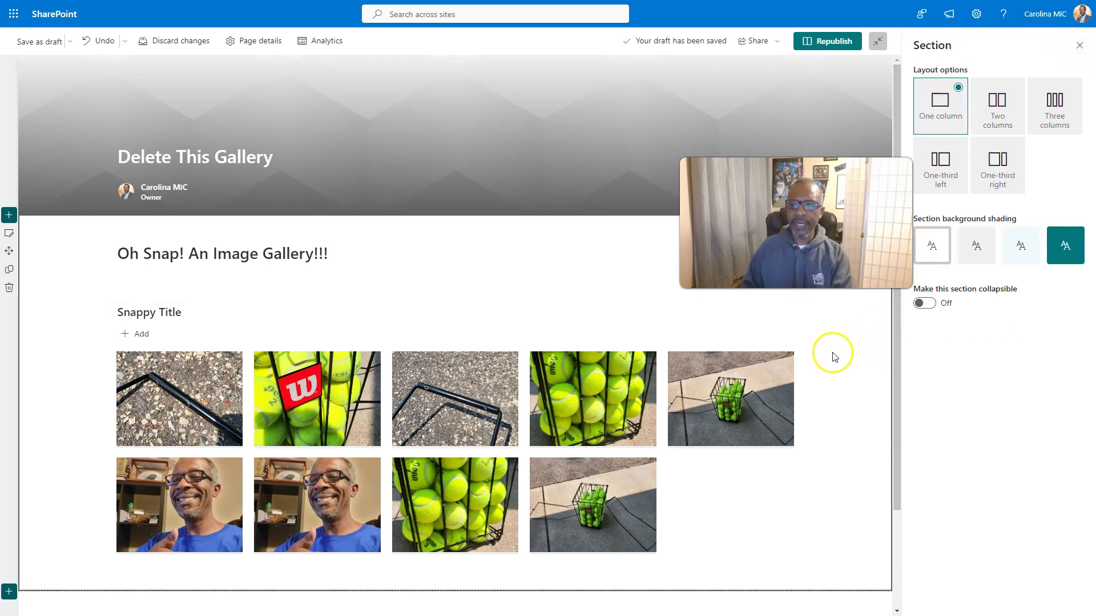
Select the gallery and try the Carousel, Brick and Grid layouts.
left_click(489, 293)
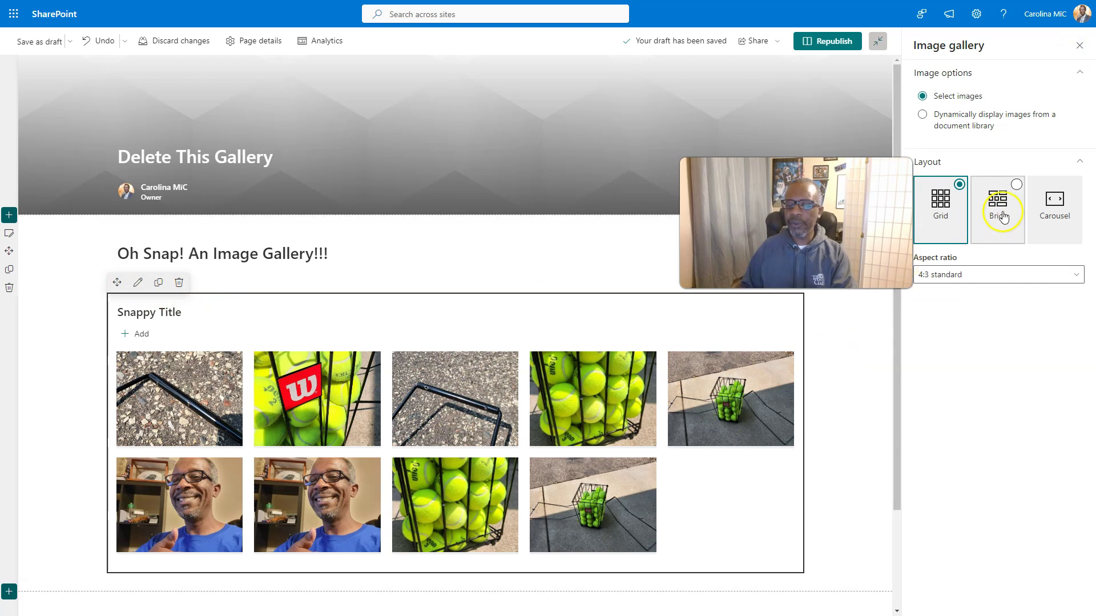
left_click(1055, 212)
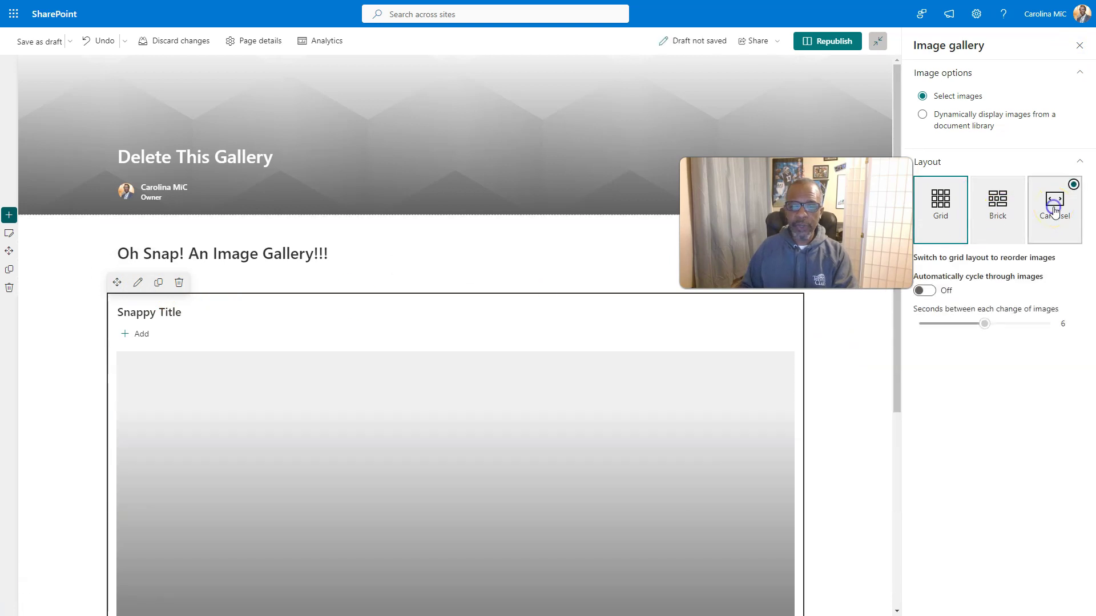
scroll(720, 418, "down", 2)
scroll(720, 416, "down", 2)
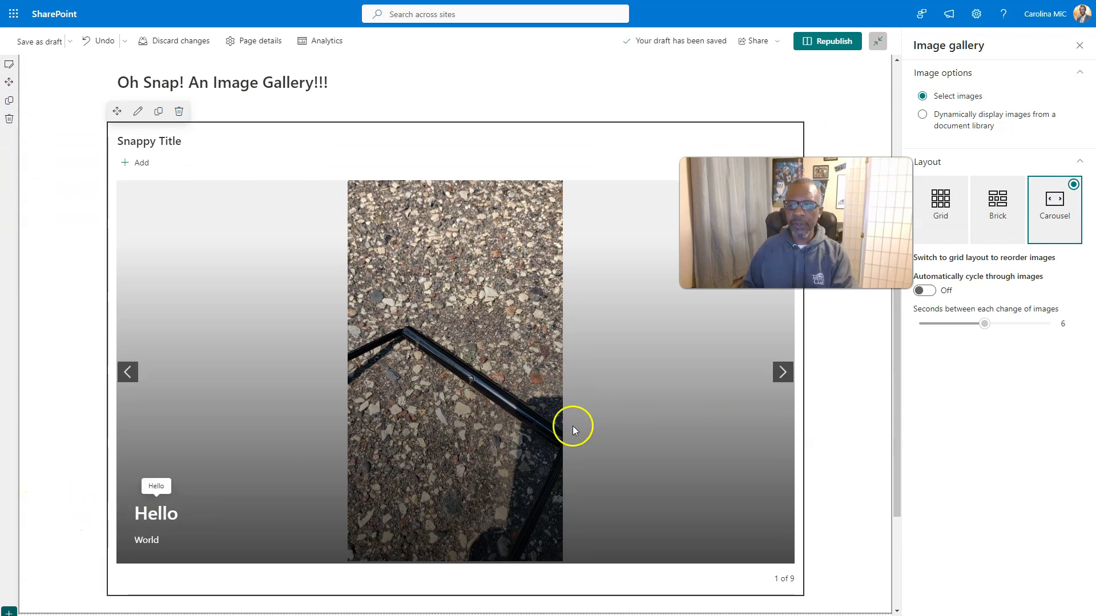
left_click(997, 207)
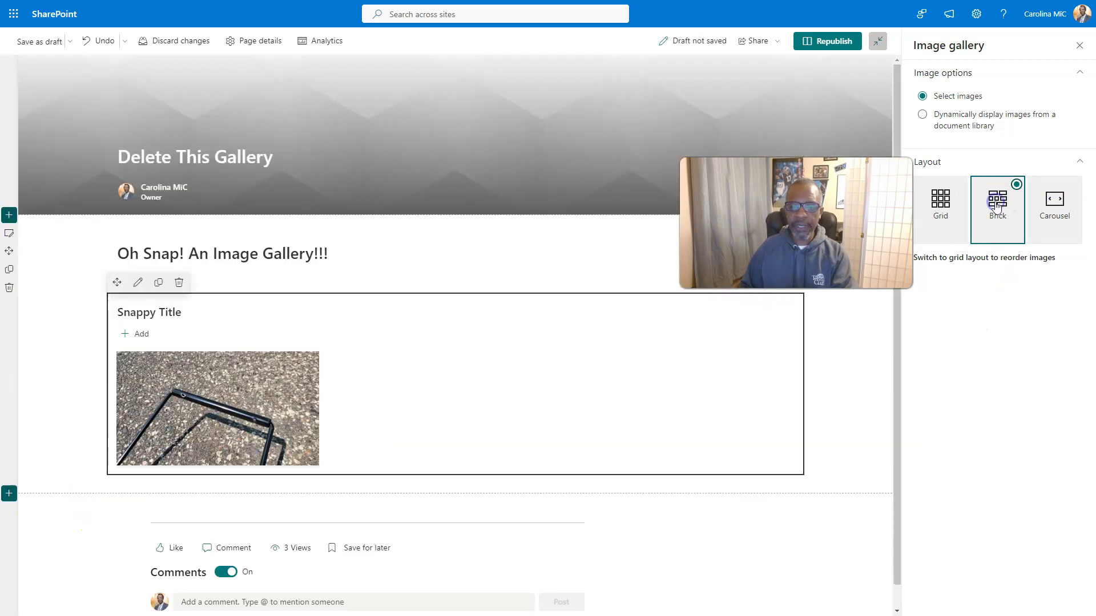
left_click(939, 210)
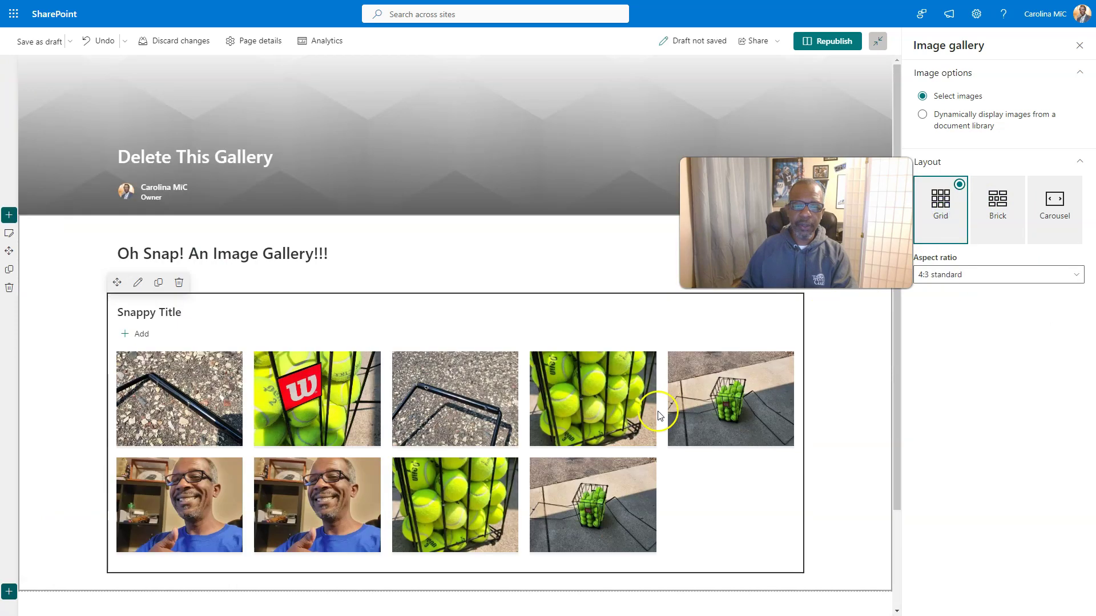
Compare 16:9 and 4:3 aspect ratios, then settle on the Carousel layout.
left_click(944, 275)
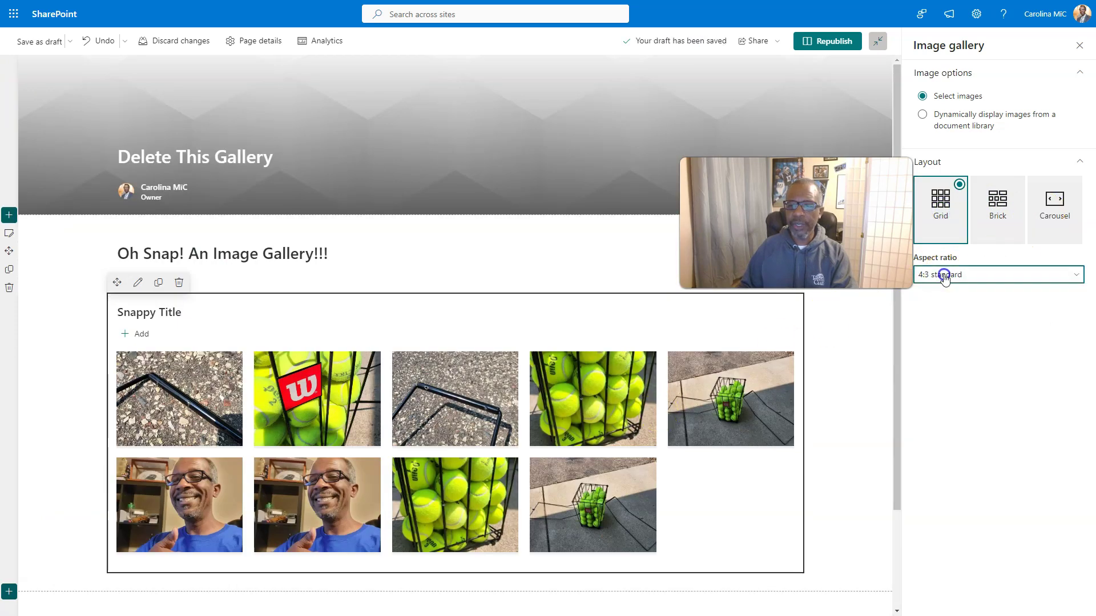
left_click(940, 313)
scroll(856, 350, "down", 2)
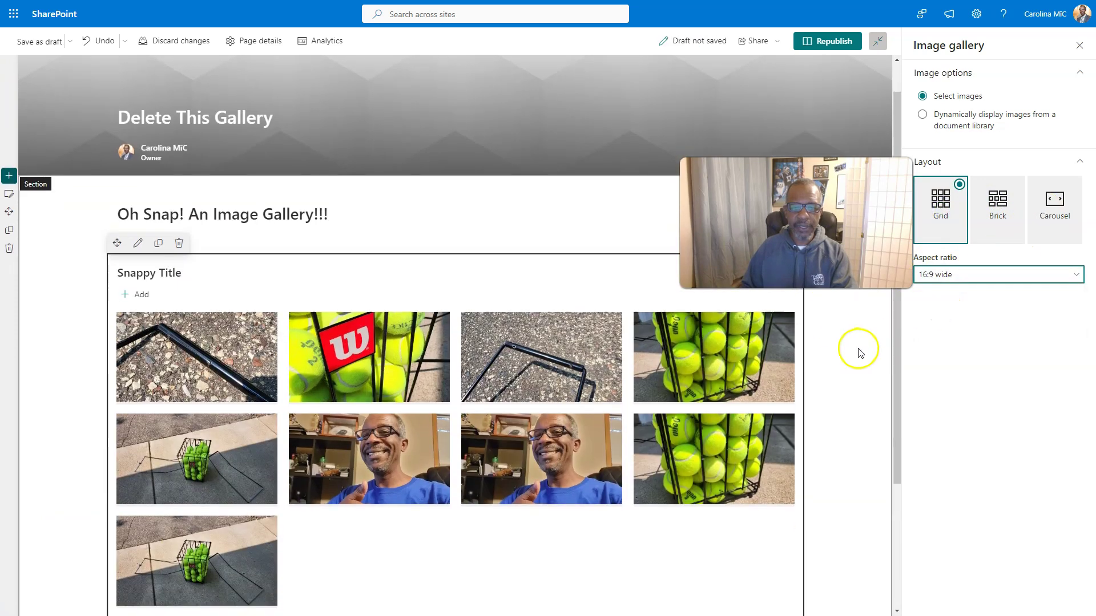
left_click(930, 274)
left_click(936, 337)
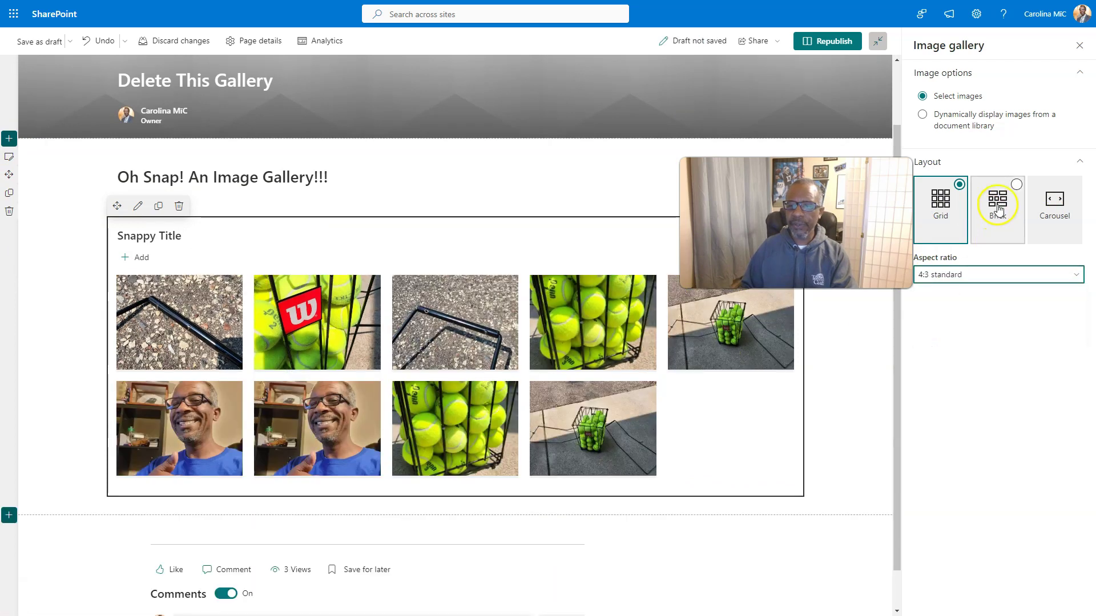
left_click(1055, 206)
scroll(774, 419, "down", 2)
scroll(775, 422, "down", 1)
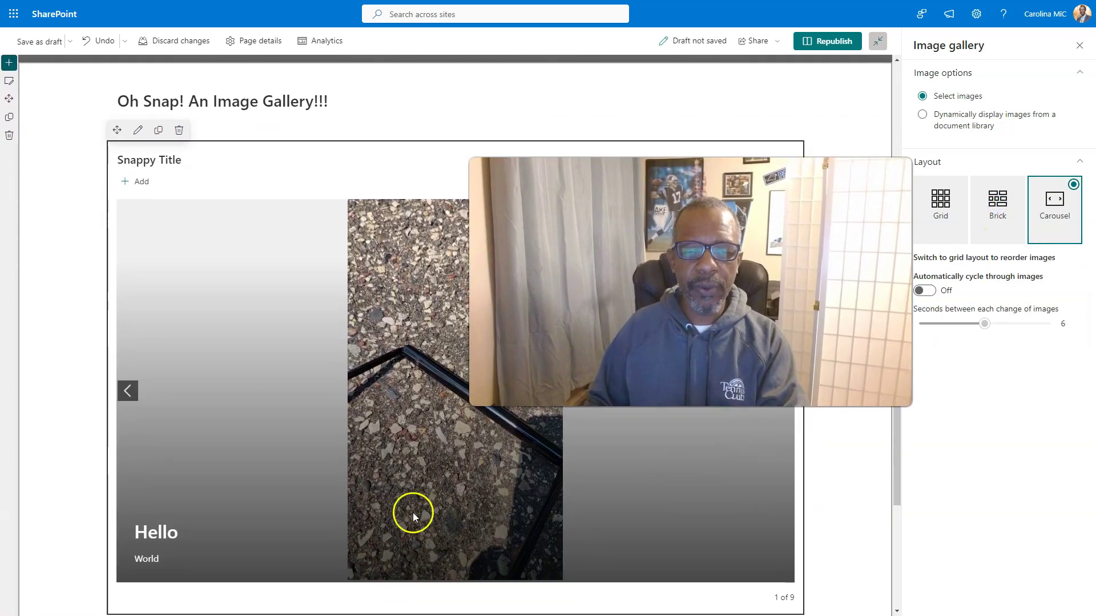